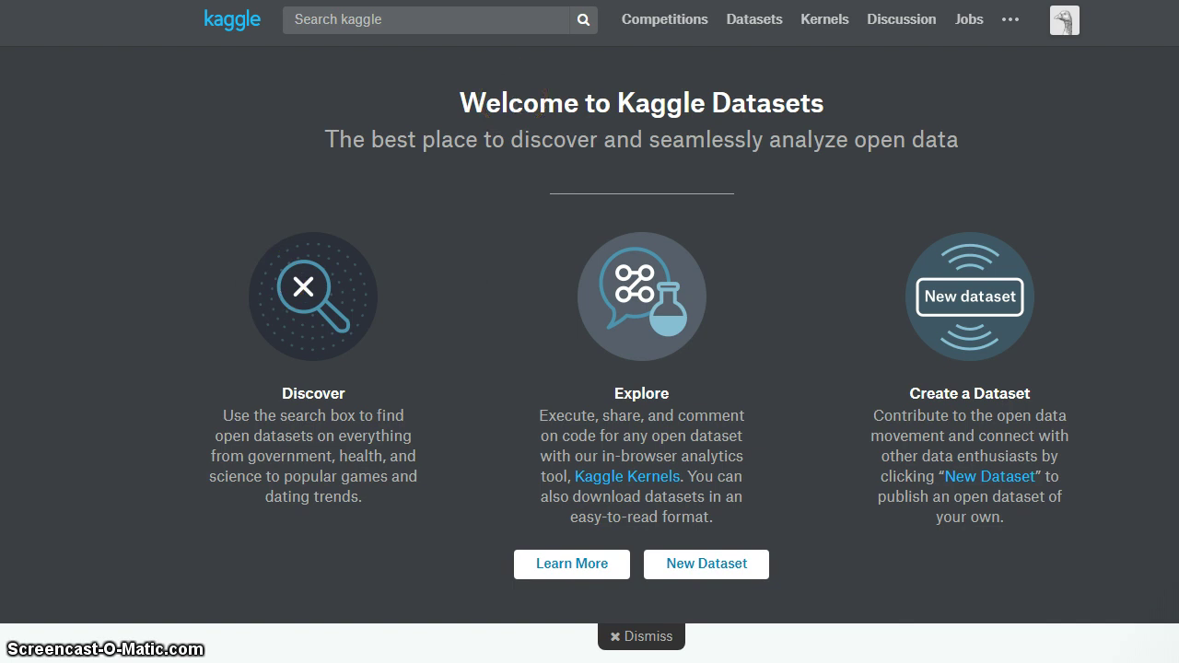
Step: Scroll Kaggle's featured datasets down to the IMDB 5000 Movie Dataset and select it
left_click(231, 30)
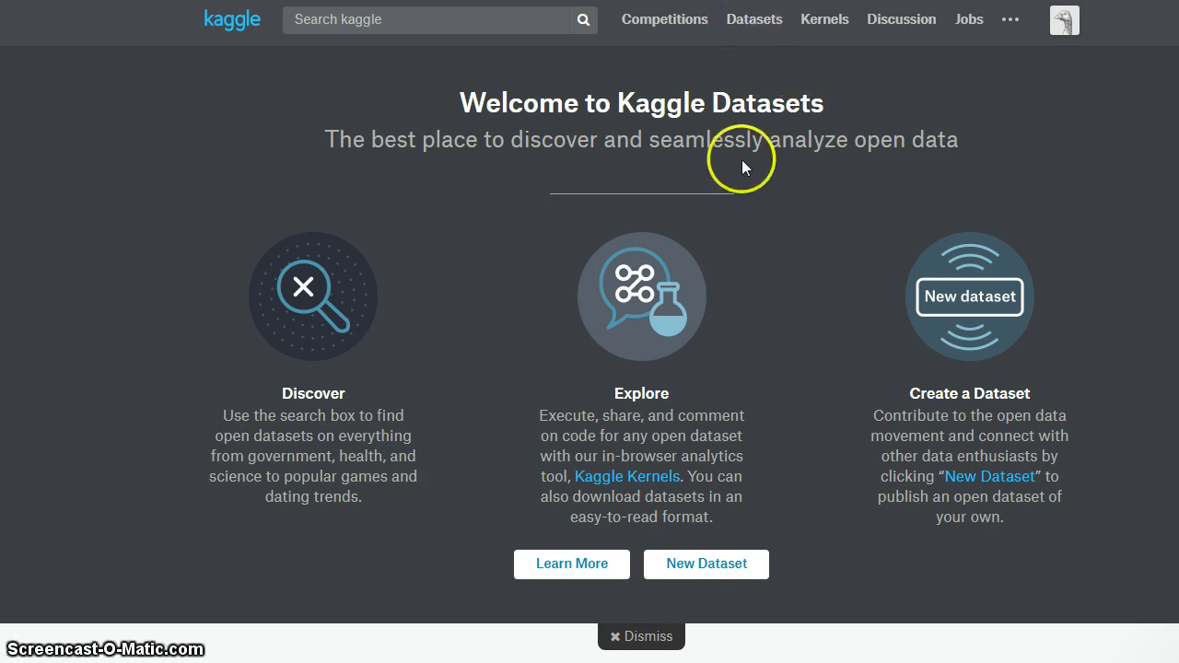
scroll(740, 181, "down", 3)
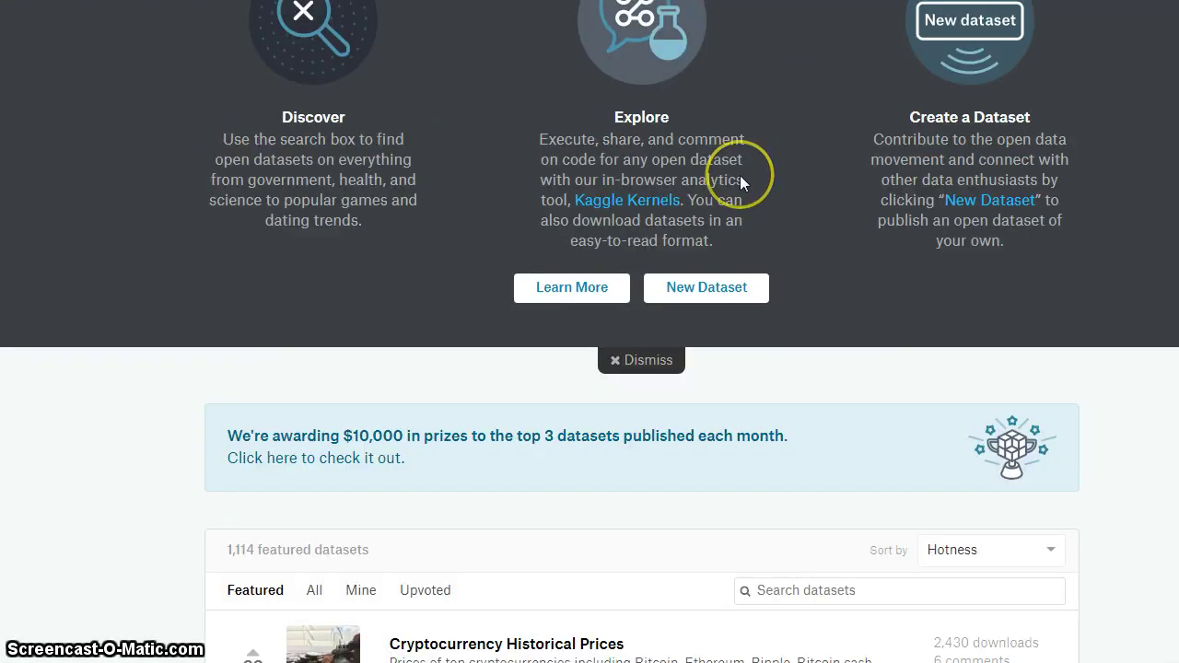
scroll(741, 180, "down", 2)
scroll(740, 180, "down", 3)
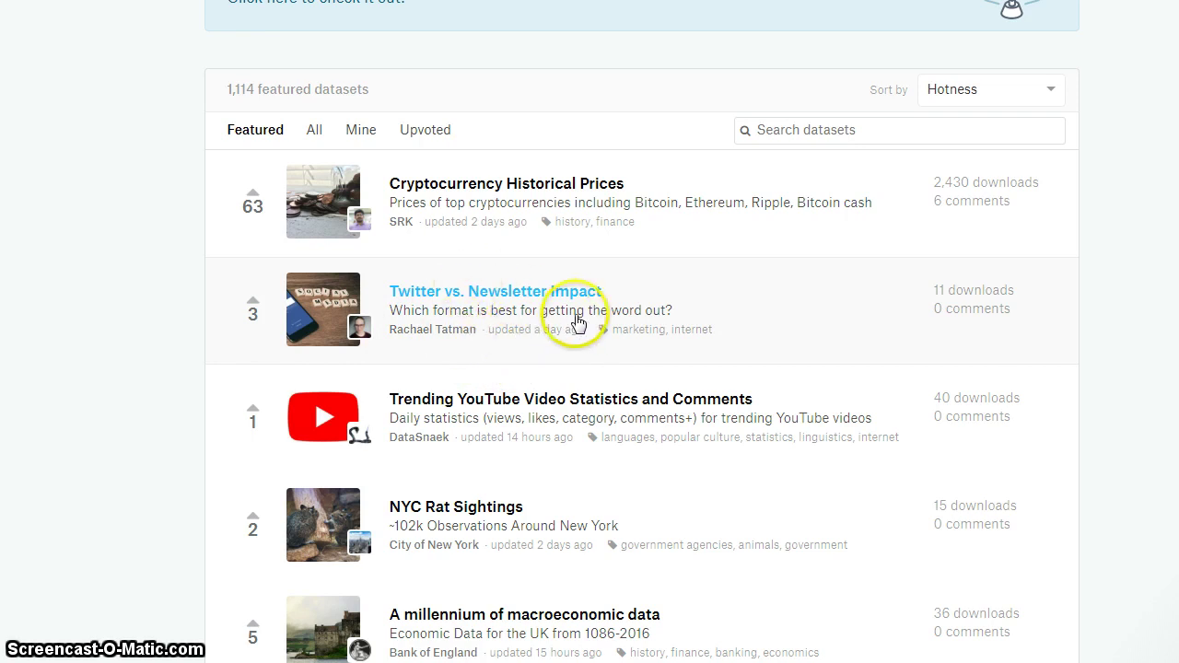
scroll(583, 368, "down", 2)
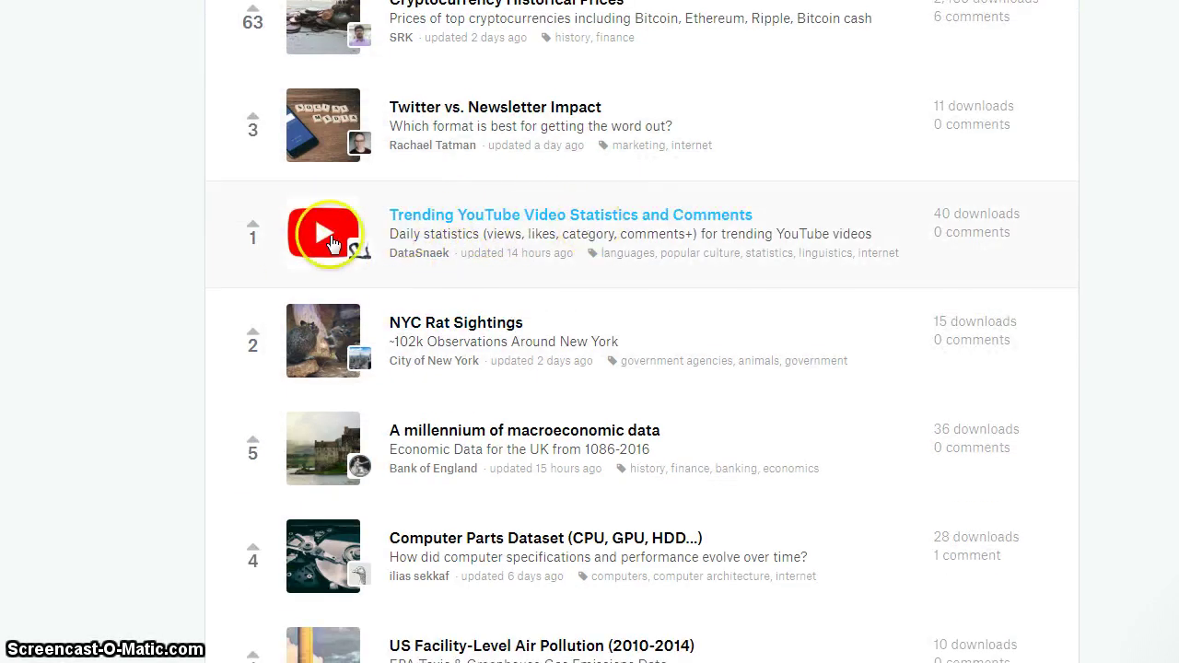
scroll(598, 281, "down", 4)
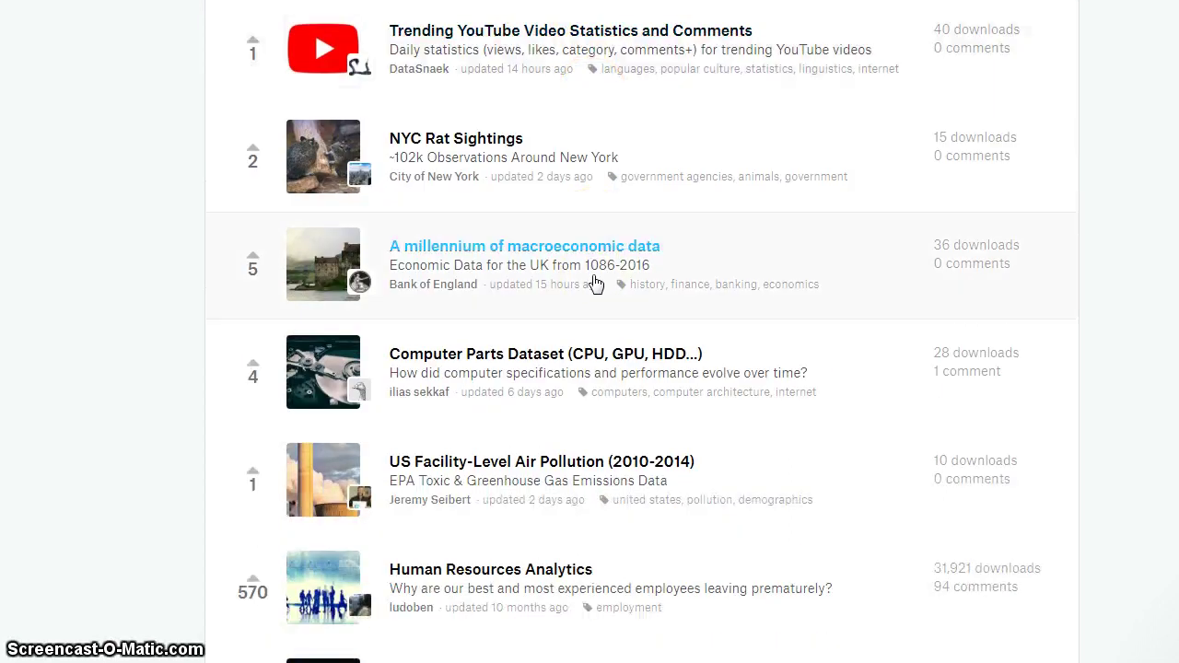
scroll(594, 282, "down", 6)
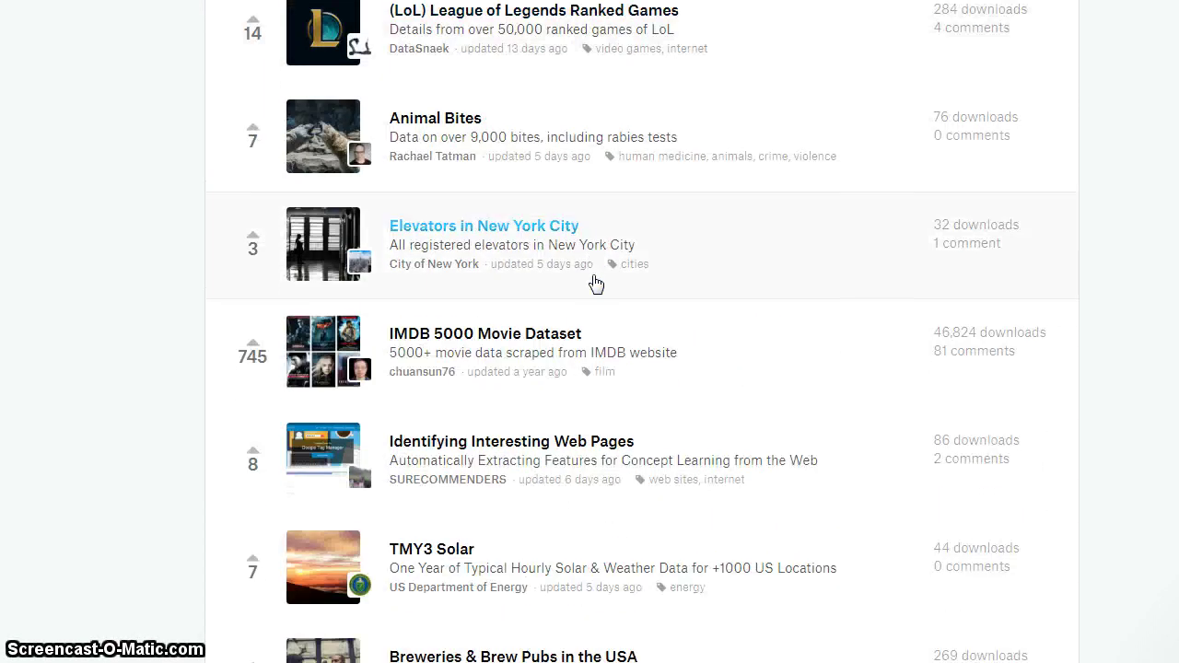
left_click(464, 291)
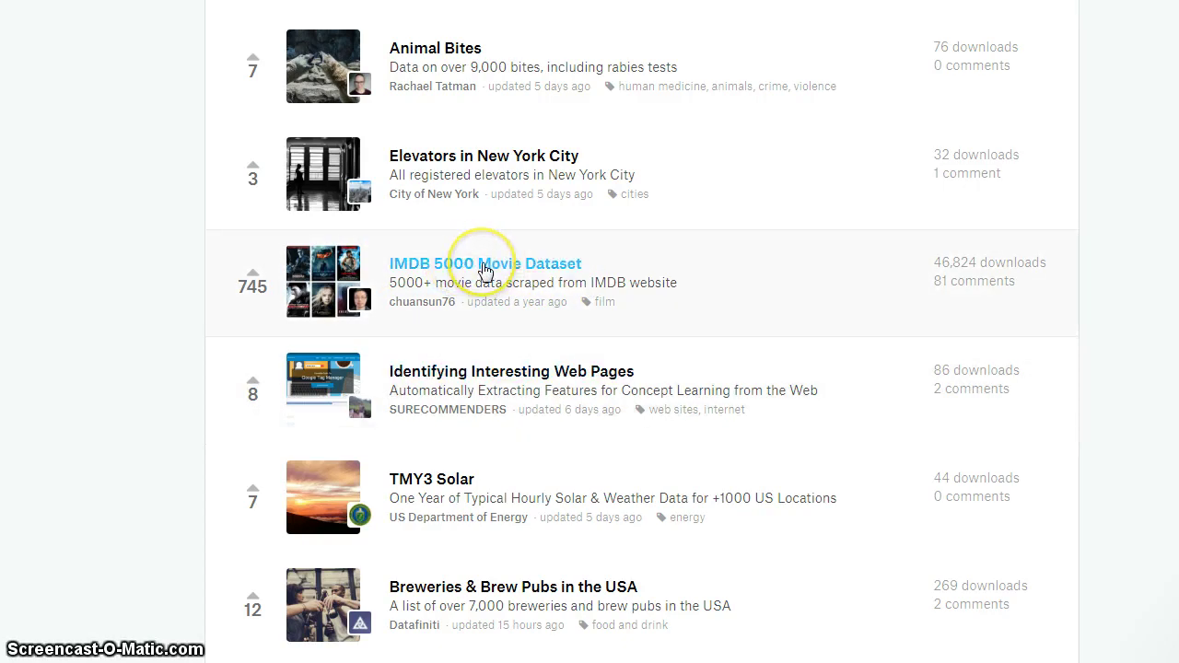
Step: Open the IMDB 5000 Movie Dataset page's Data tab showing movie_metadata.csv
left_click(653, 286)
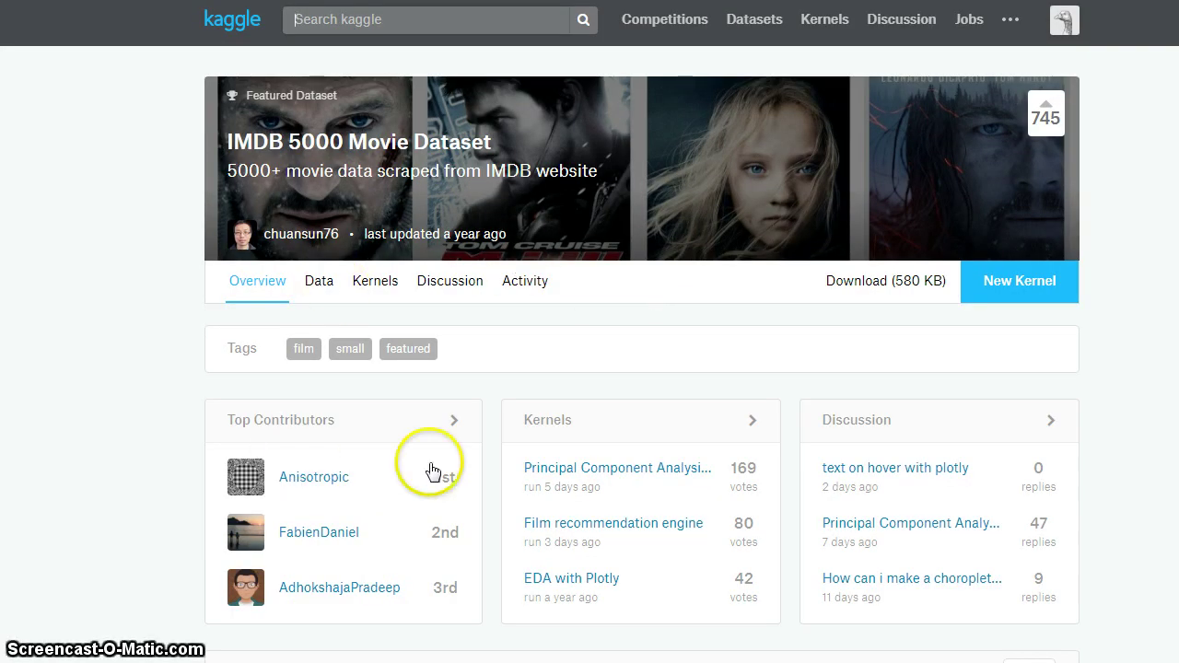
left_click(322, 287)
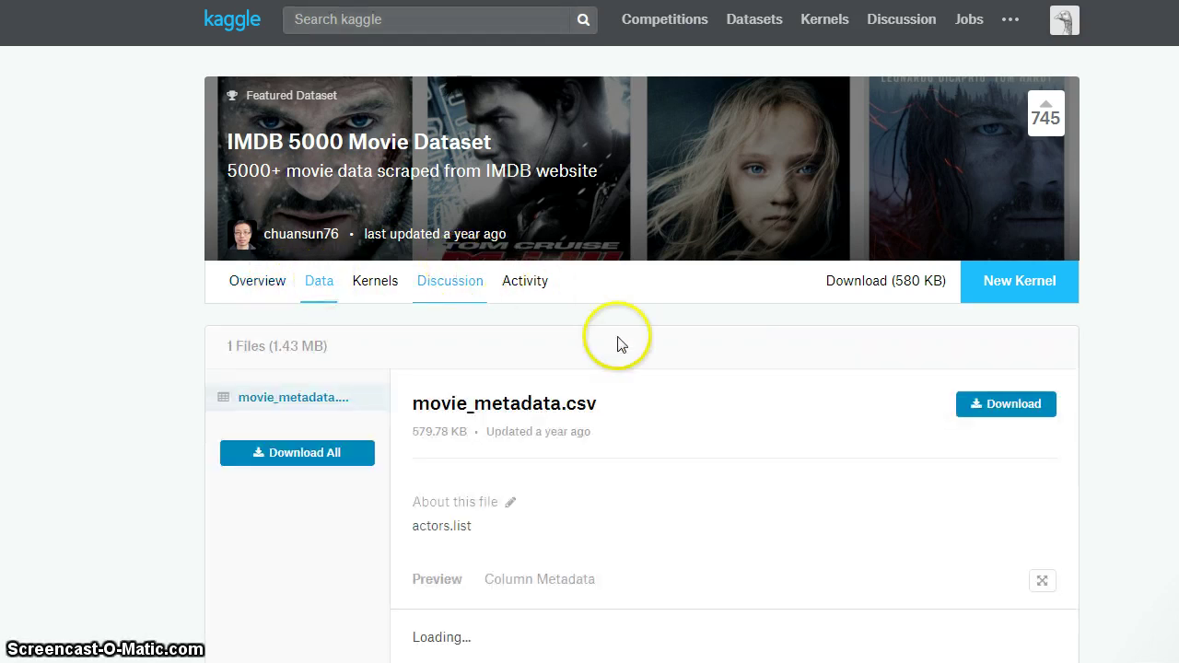
scroll(677, 350, "down", 1)
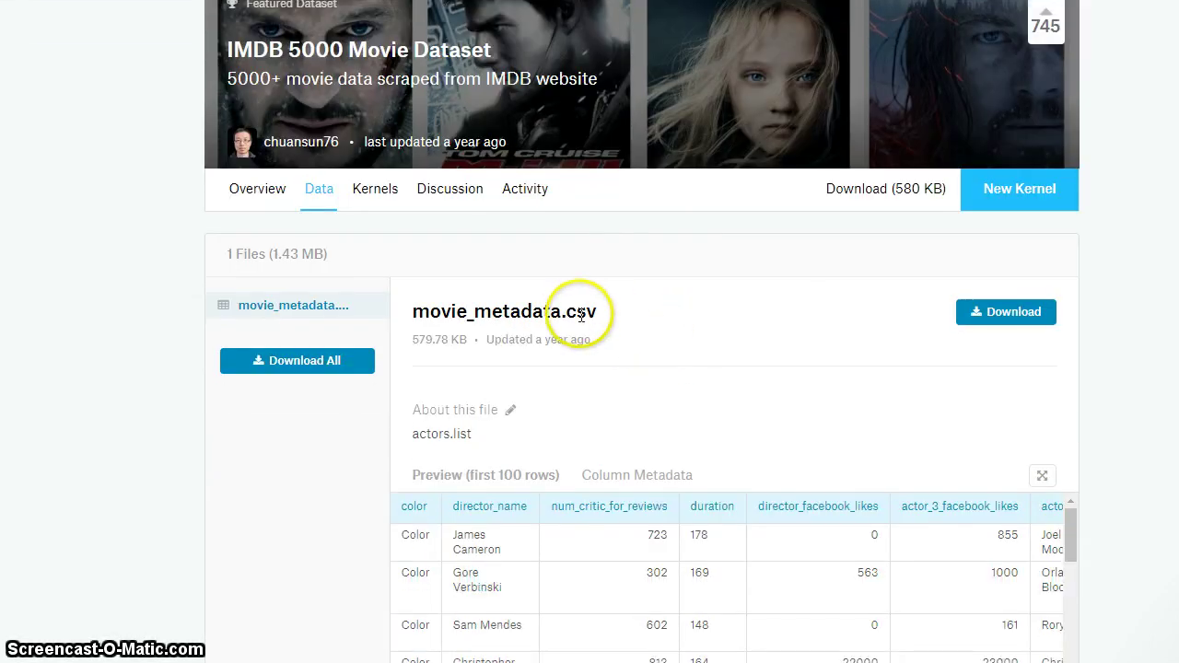
left_click_drag(570, 311, 597, 312)
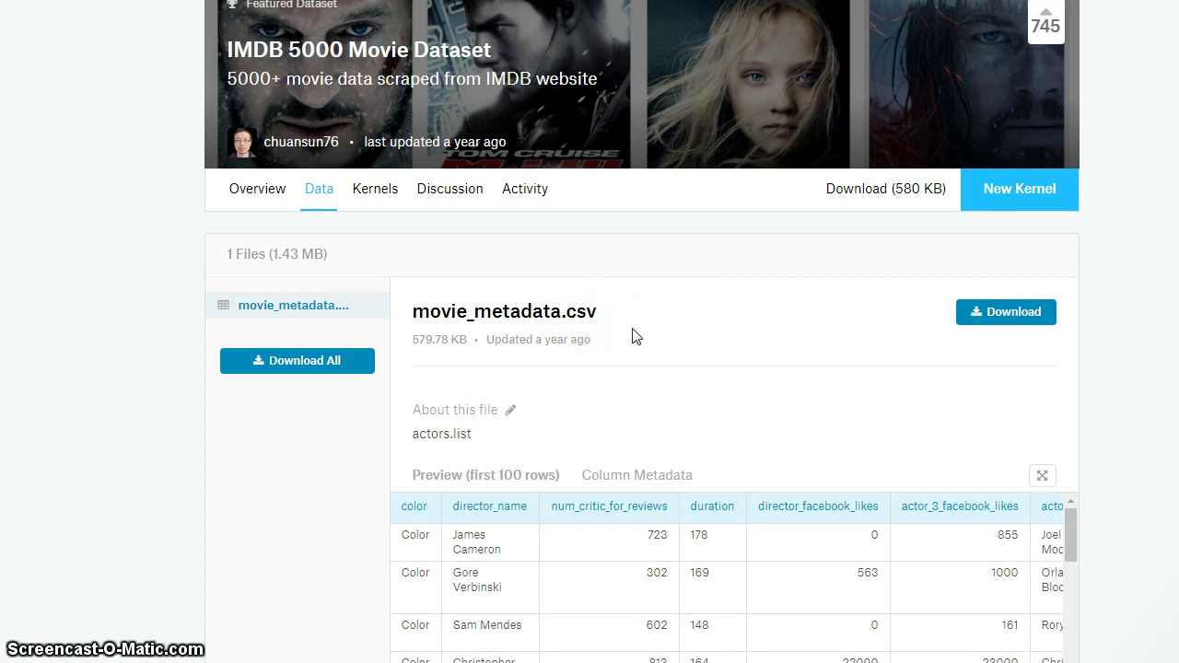
Step: Browse the movie_metadata.csv preview across its rows and columns, then return to the top
scroll(632, 336, "down", 5)
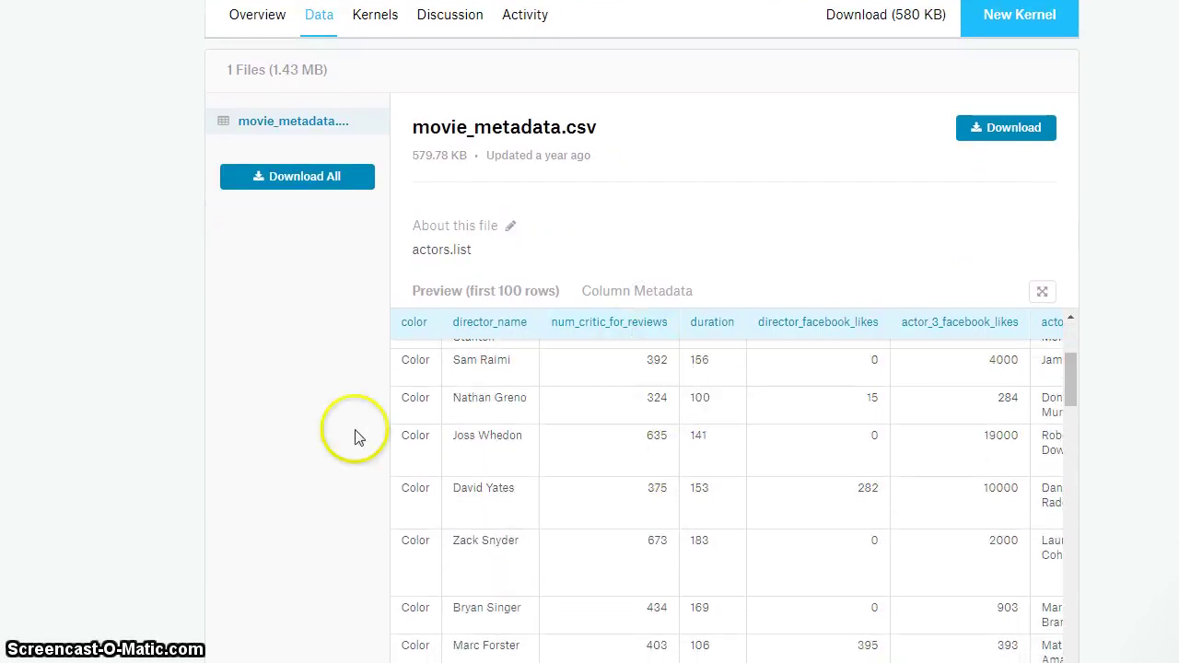
scroll(275, 446, "down", 3)
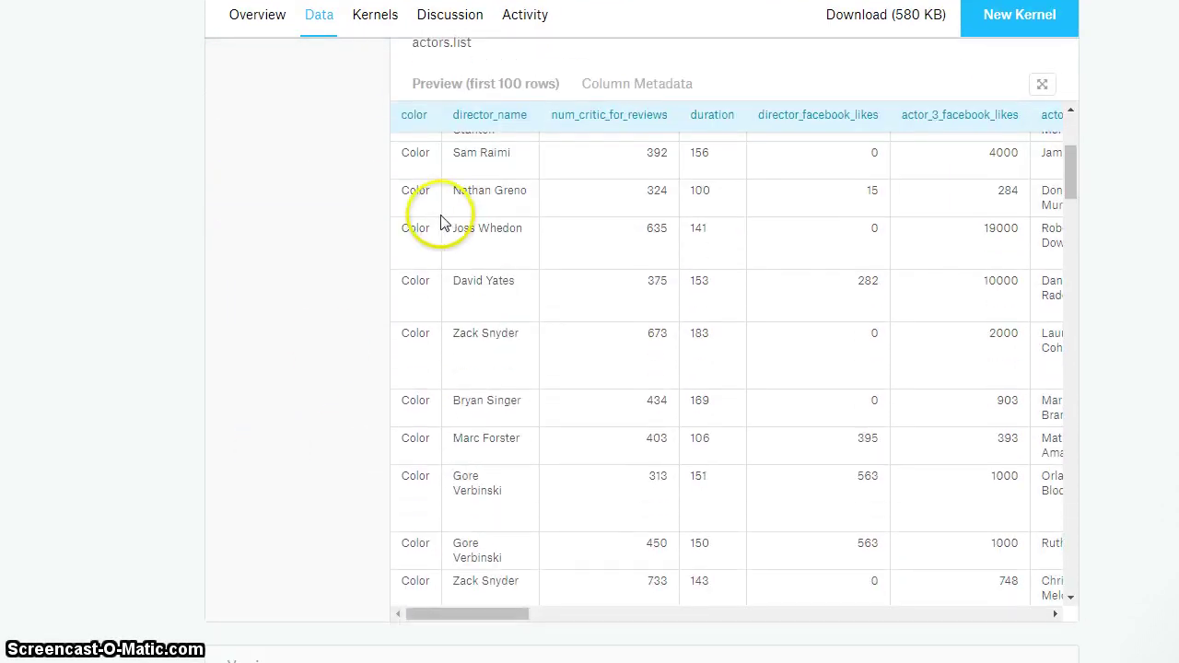
scroll(685, 315, "up", 6)
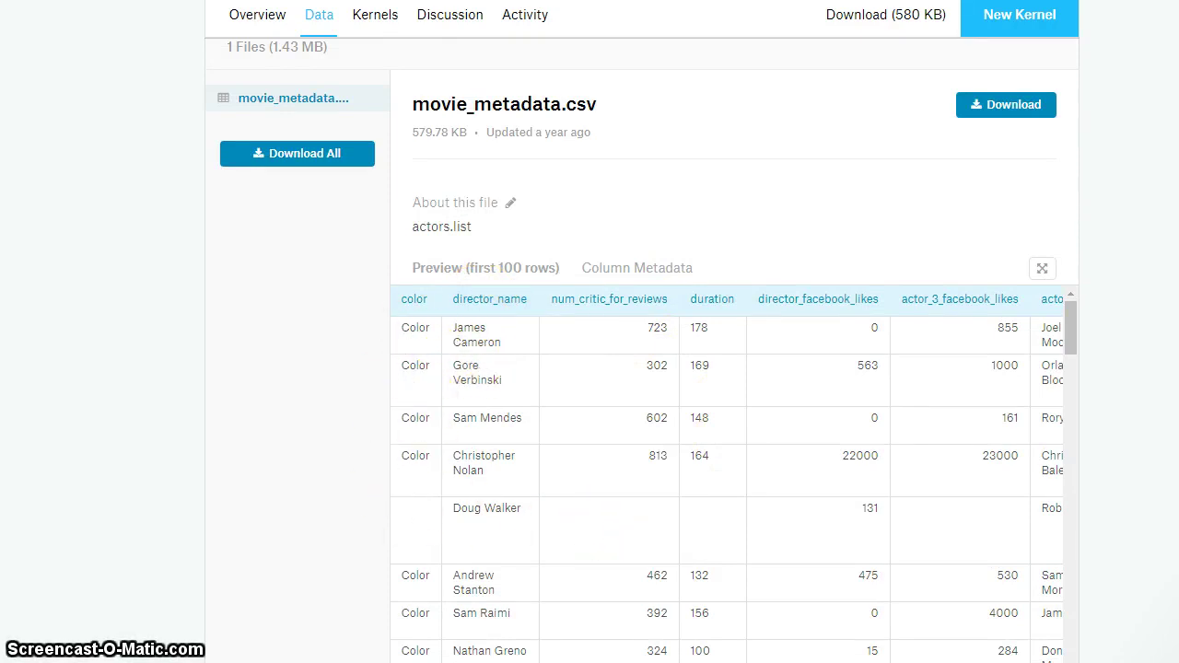
scroll(728, 477, "right", 5)
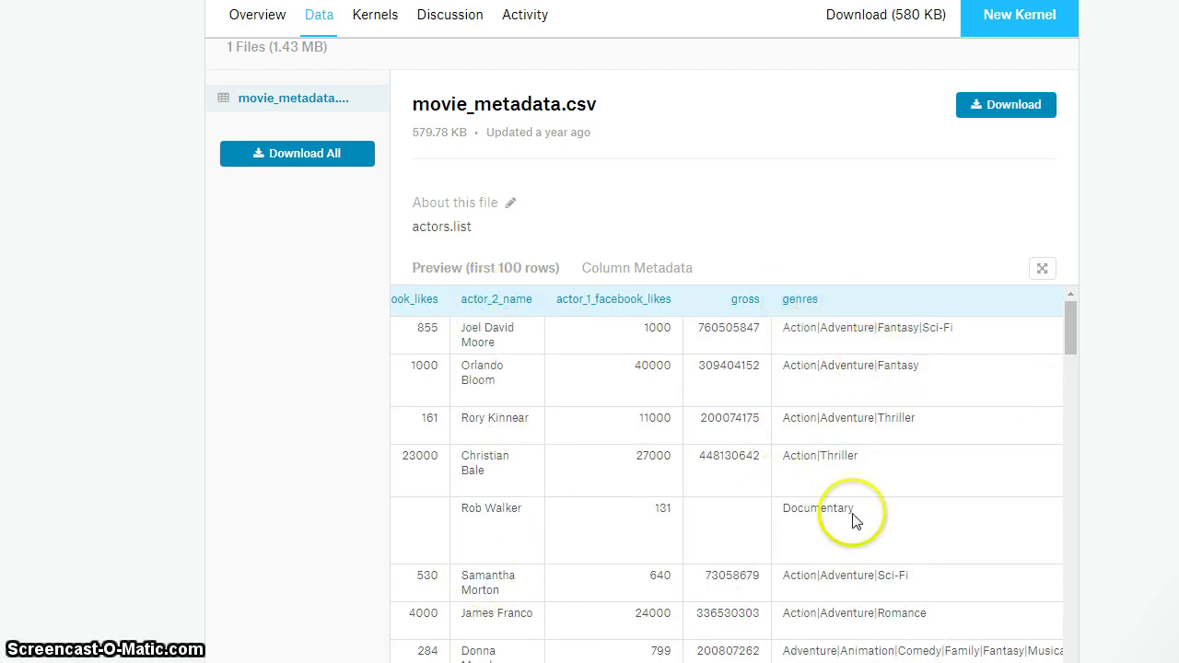
scroll(728, 479, "right", 5)
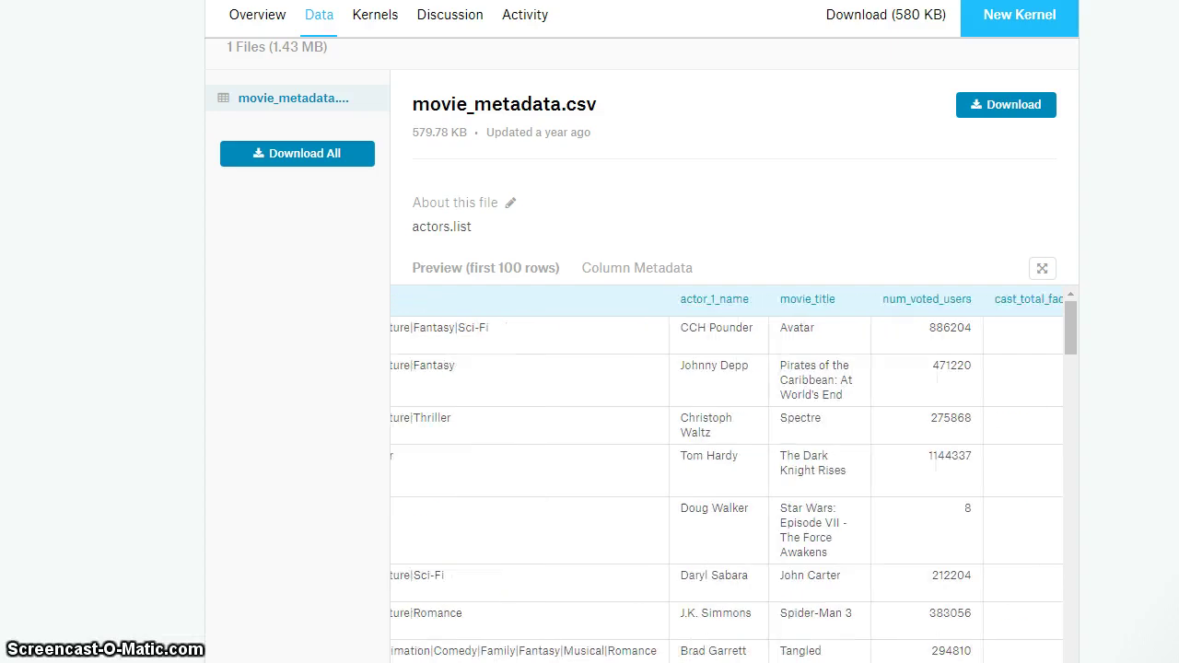
scroll(671, 474, "right", 2)
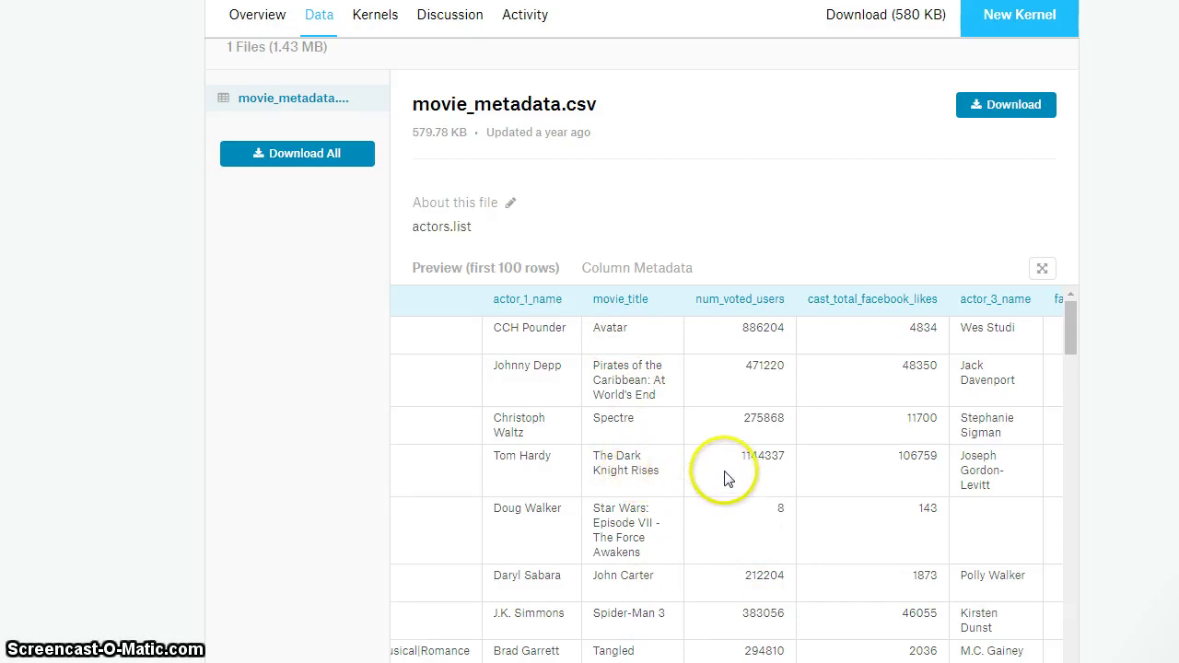
scroll(727, 478, "left", 10)
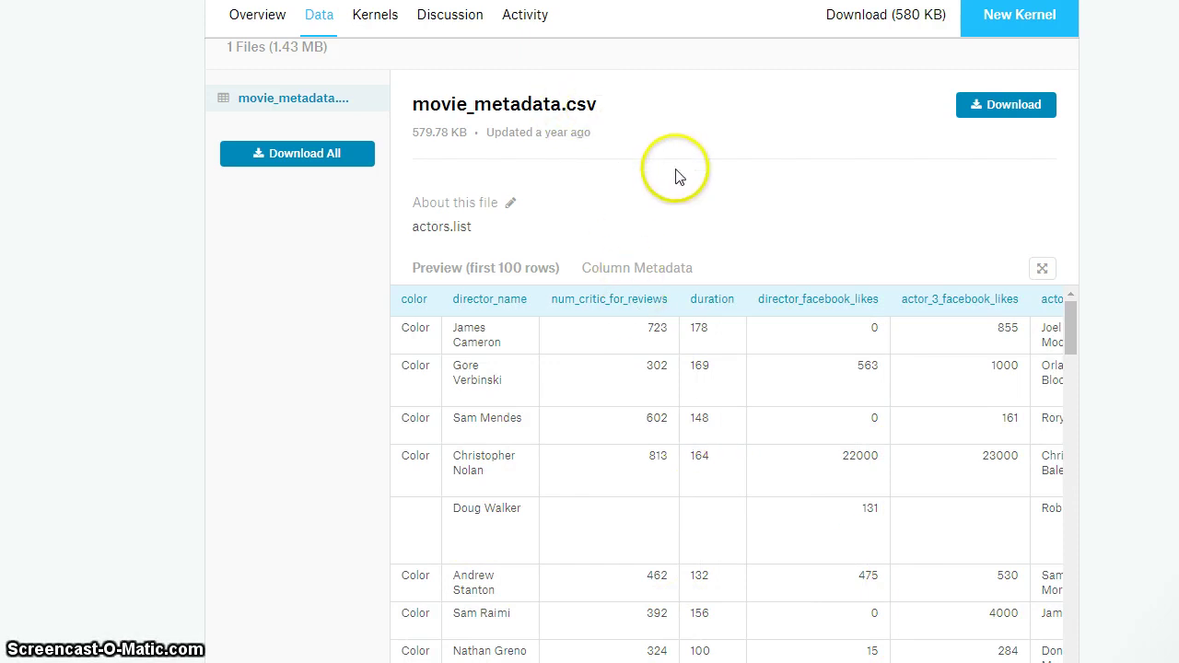
scroll(695, 197, "up", 2)
scroll(723, 339, "up", 1)
scroll(723, 394, "up", 1)
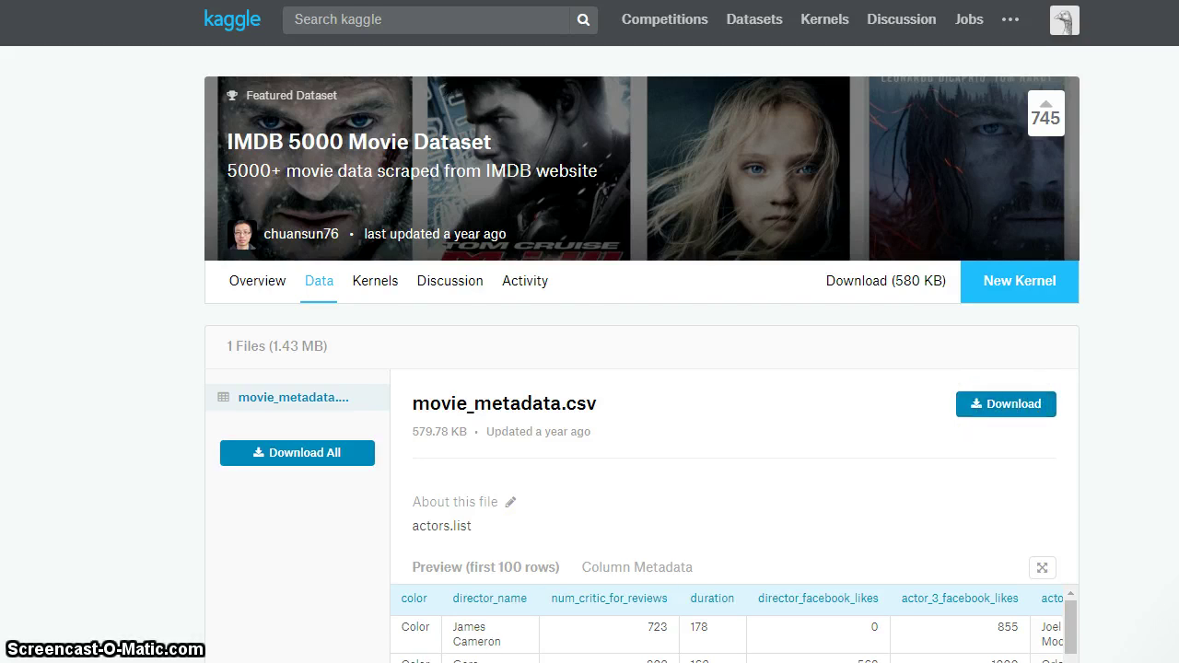
Step: View movie_metadata's raw comma-separated rows in Notepad, then close Notepad
key("alt+Tab")
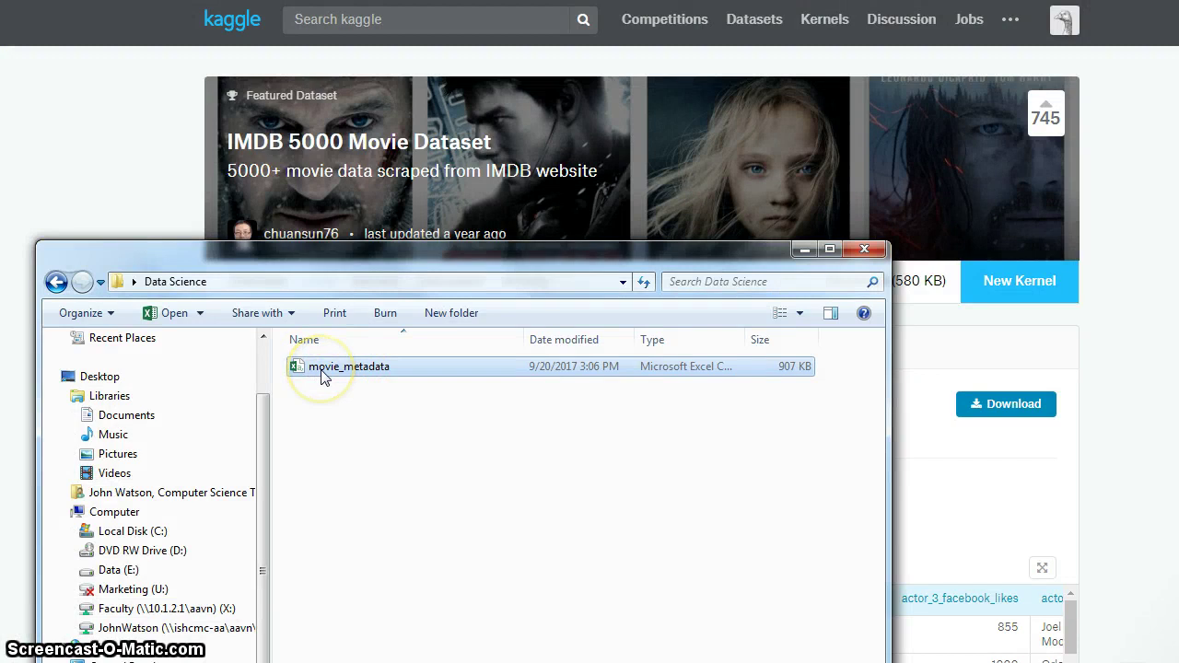
right_click(322, 376)
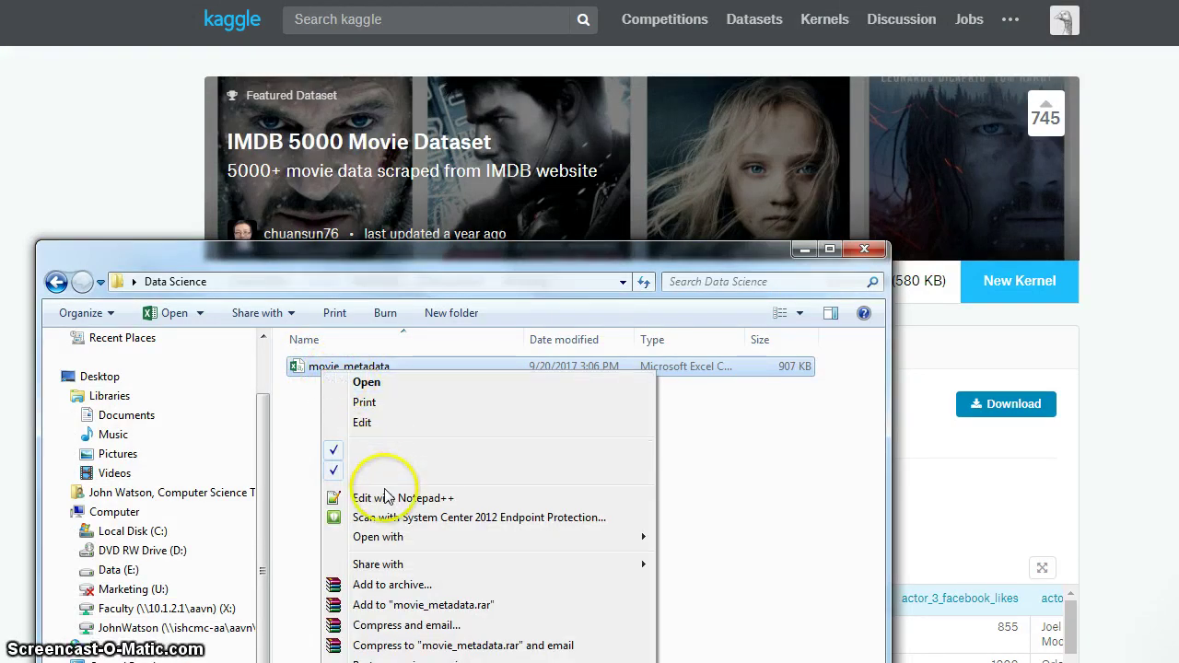
mouse_move(415, 536)
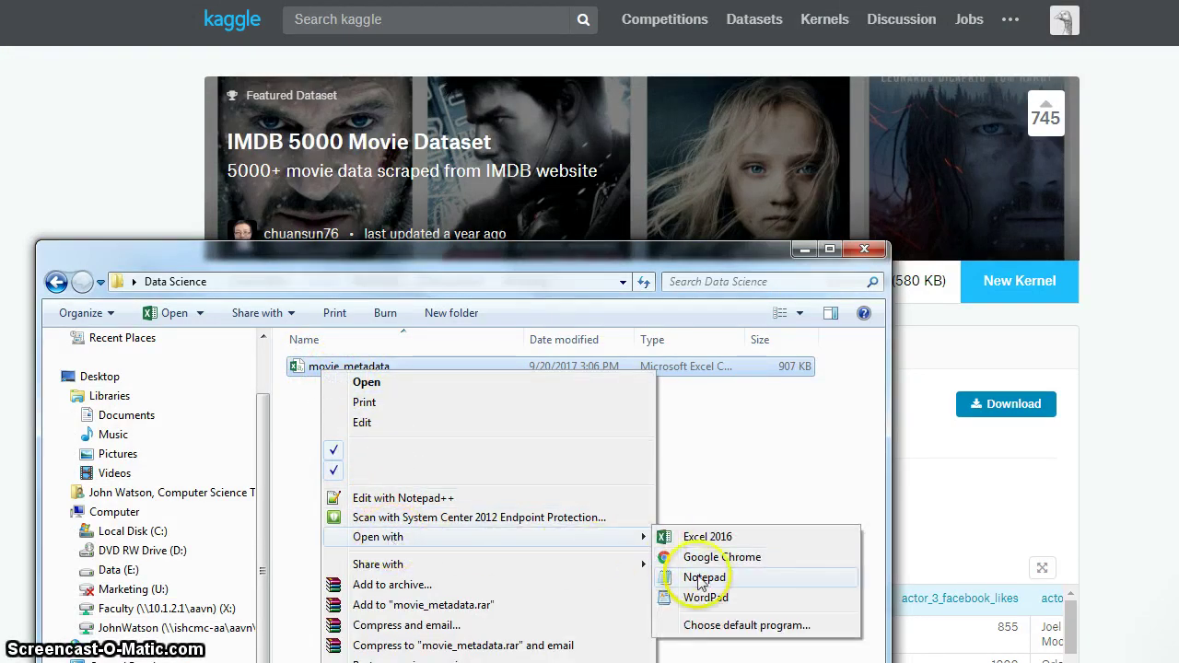
left_click(706, 580)
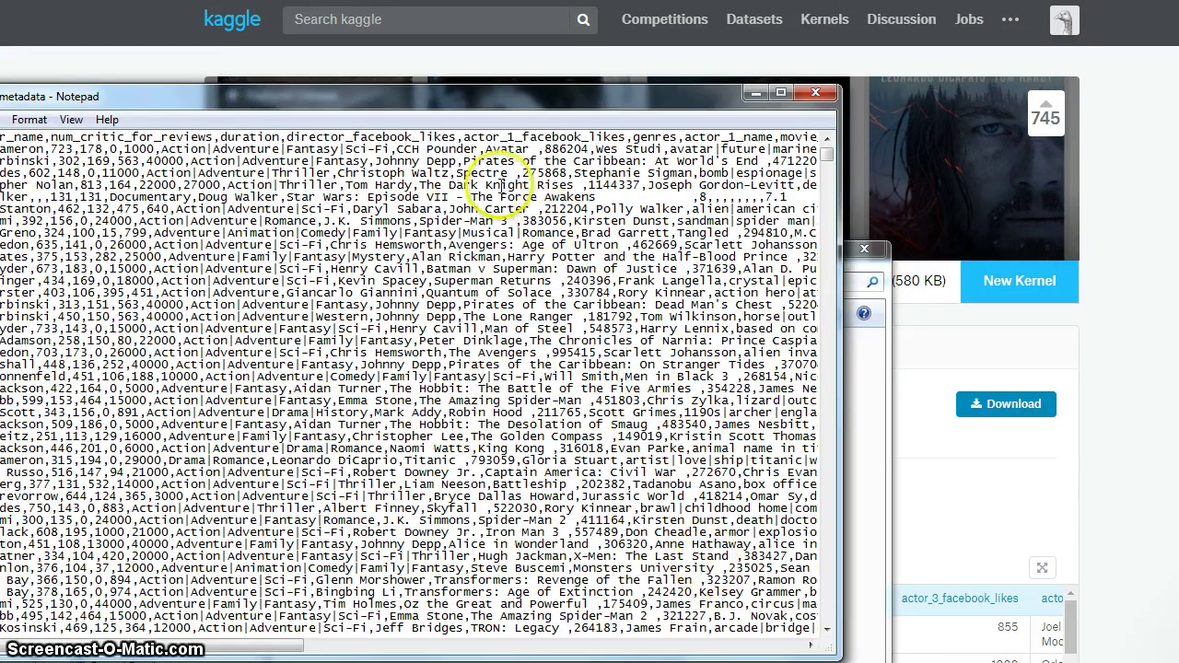
left_click_drag(413, 106, 634, 92)
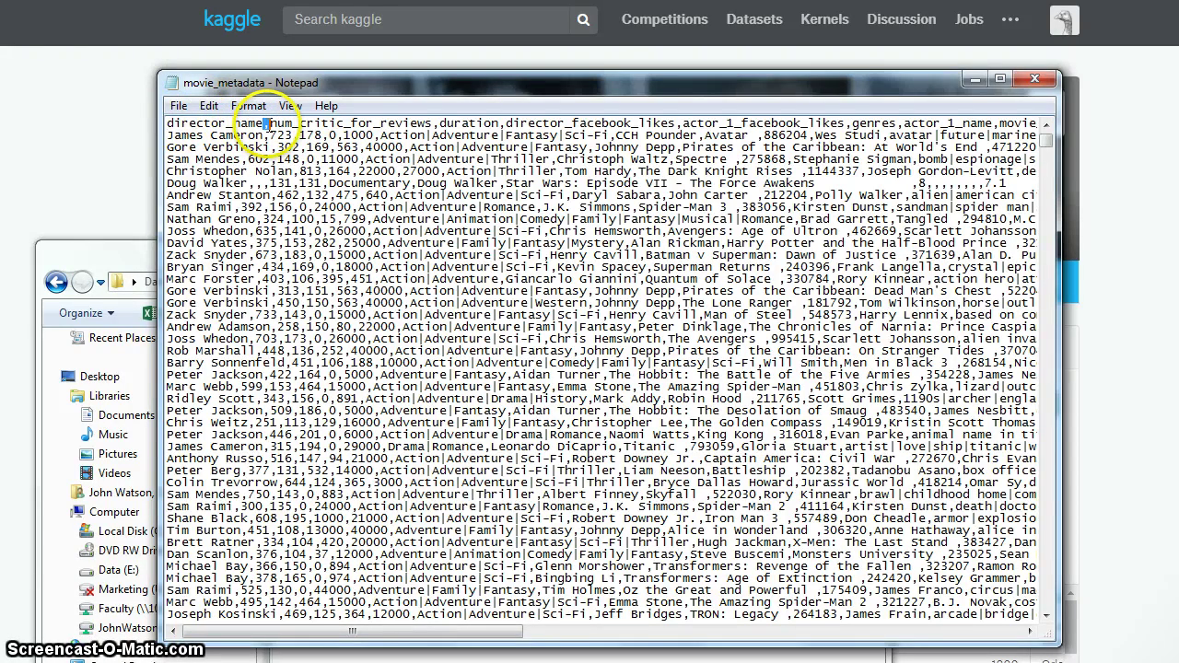
left_click(258, 122)
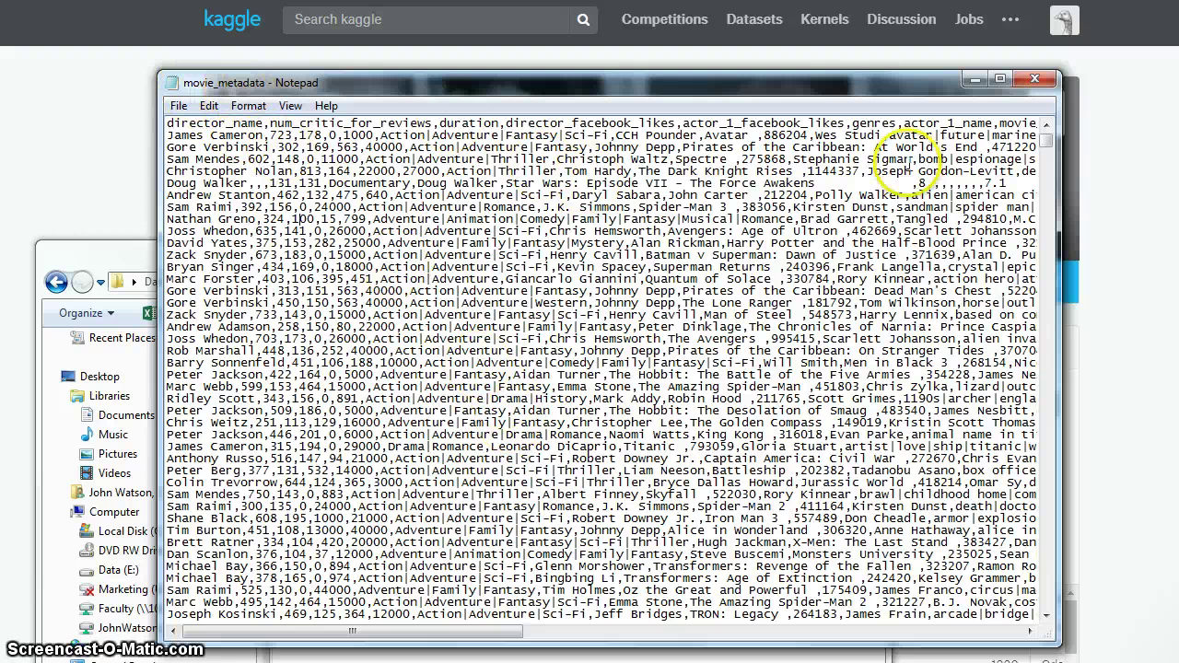
left_click(1036, 83)
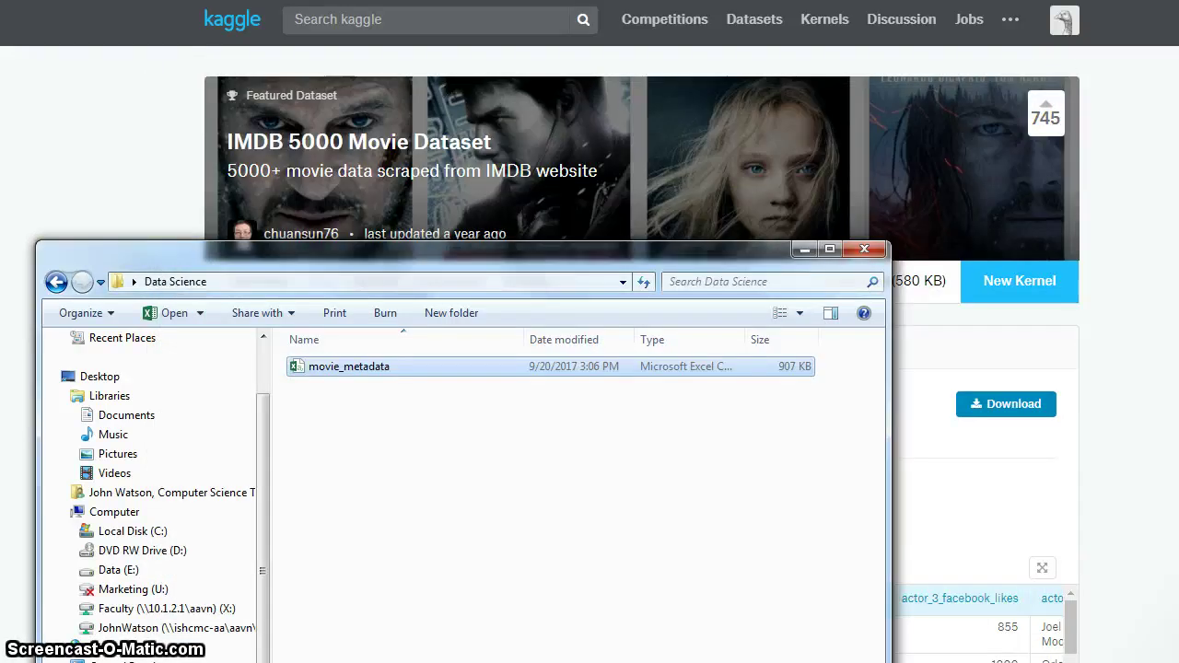
Step: Launch Microsoft Access 2010 by searching 'acc' from the Start menu
key("super")
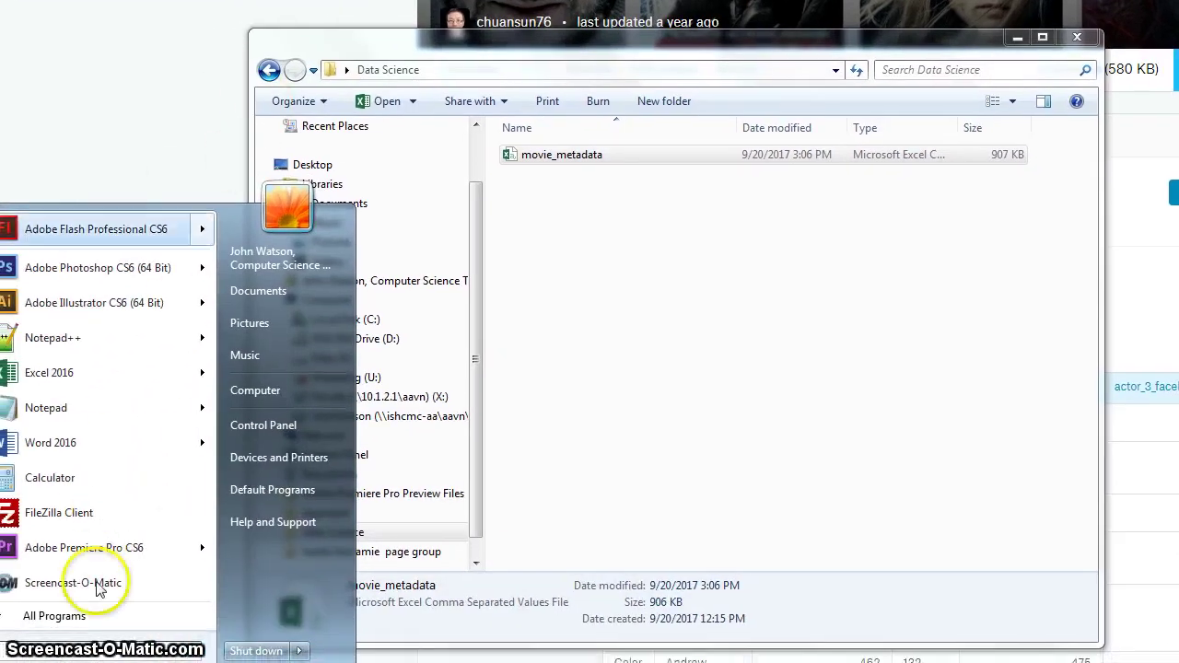
left_click(120, 633)
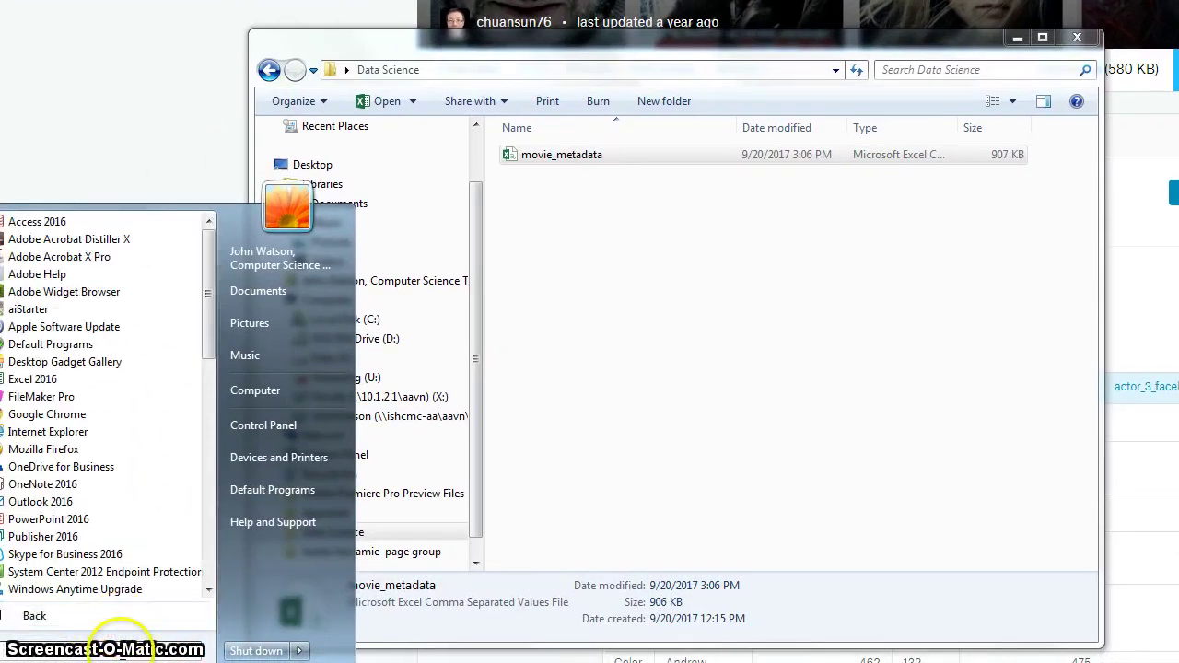
type("acc")
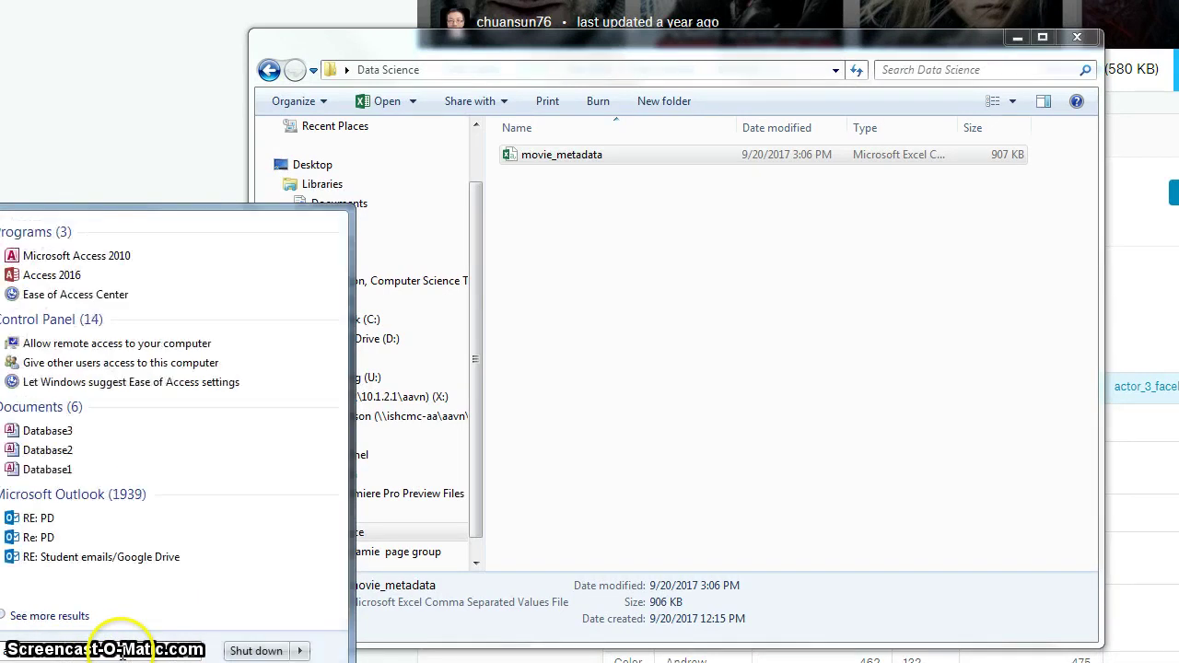
left_click(102, 255)
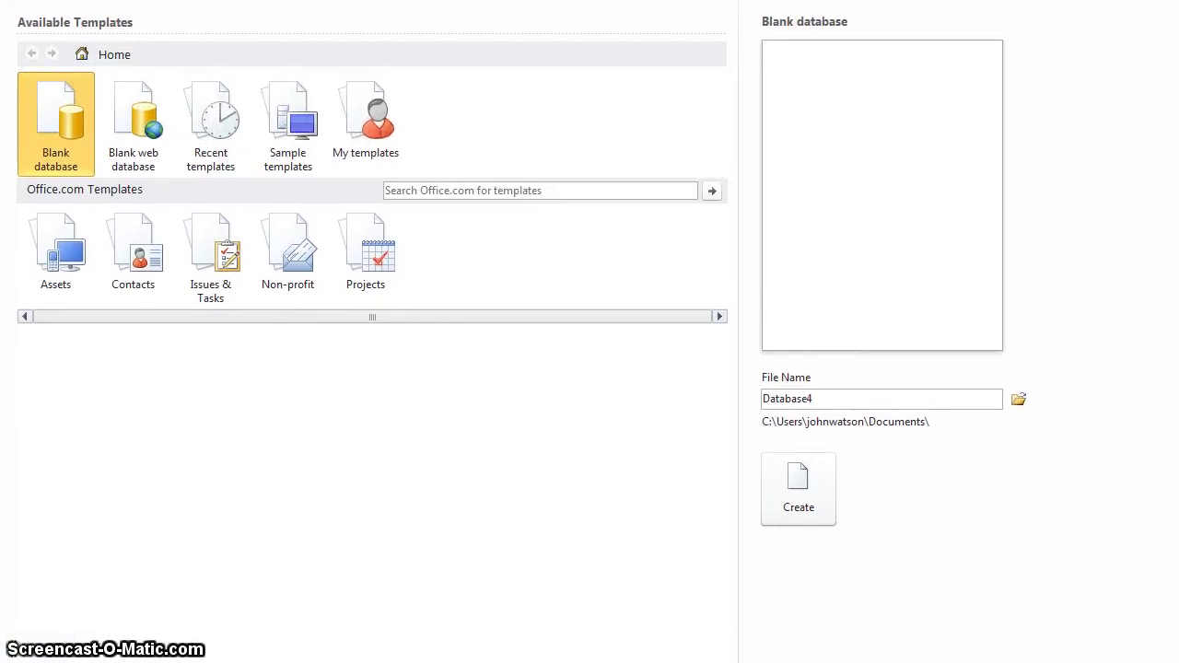
Step: Create blank database Database4 and show the External Data ribbon options
double_click(53, 121)
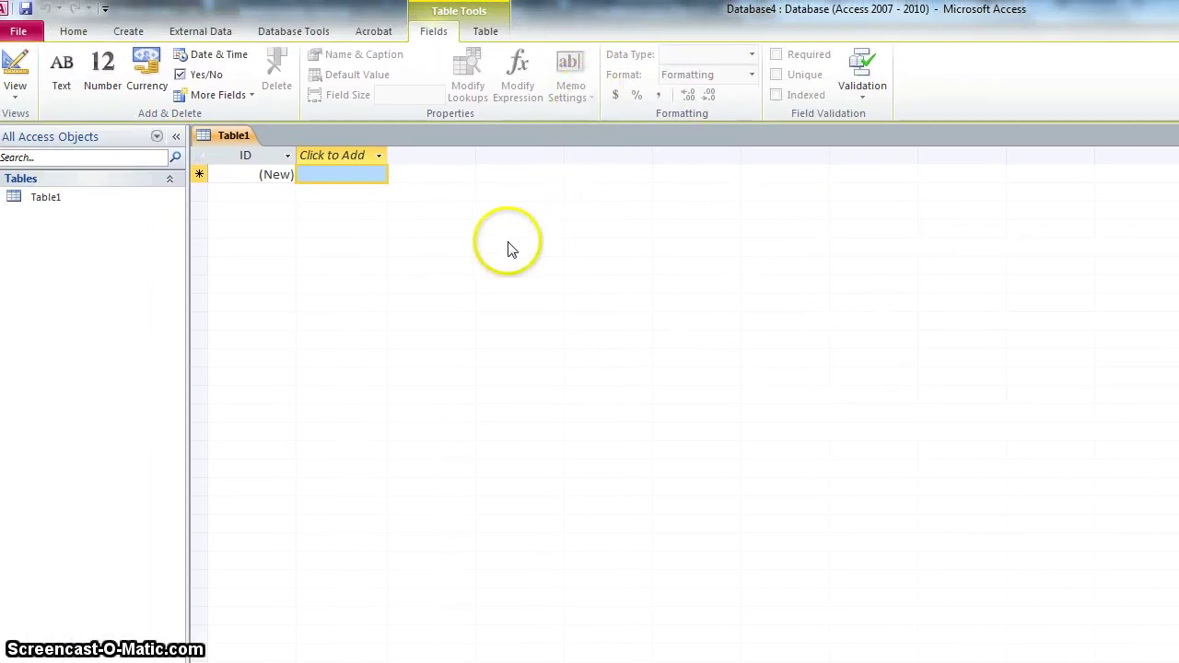
left_click(203, 33)
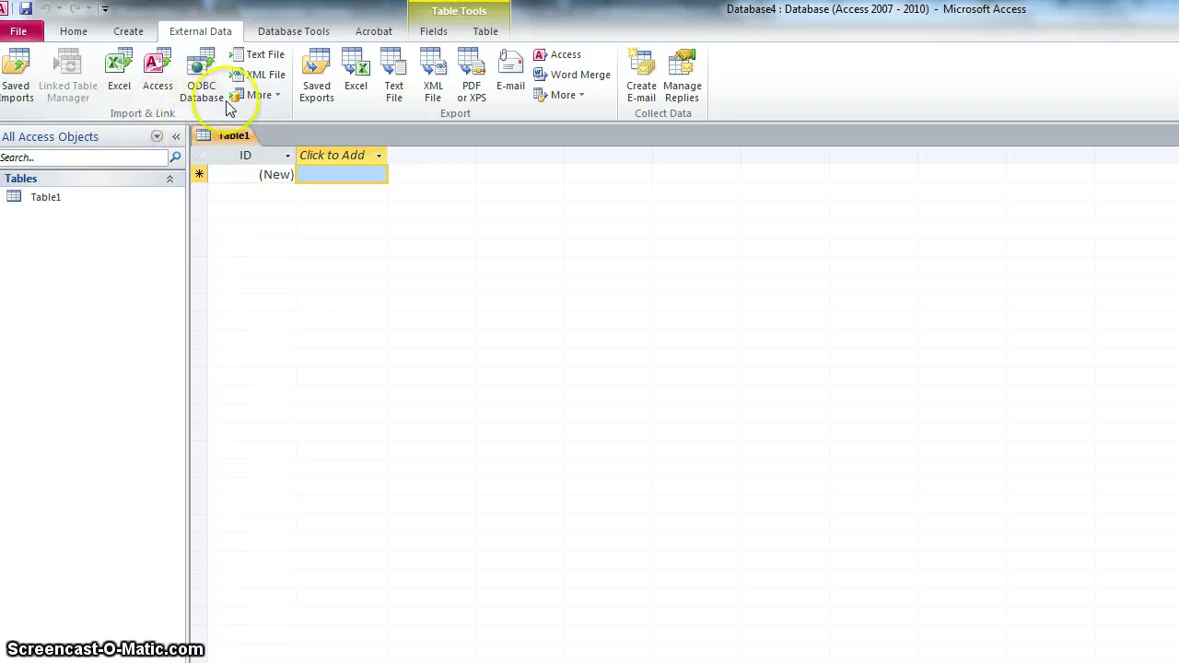
Step: Choose Desktop > Data Science > movie_metadata as the text file to import into a new table
left_click(265, 57)
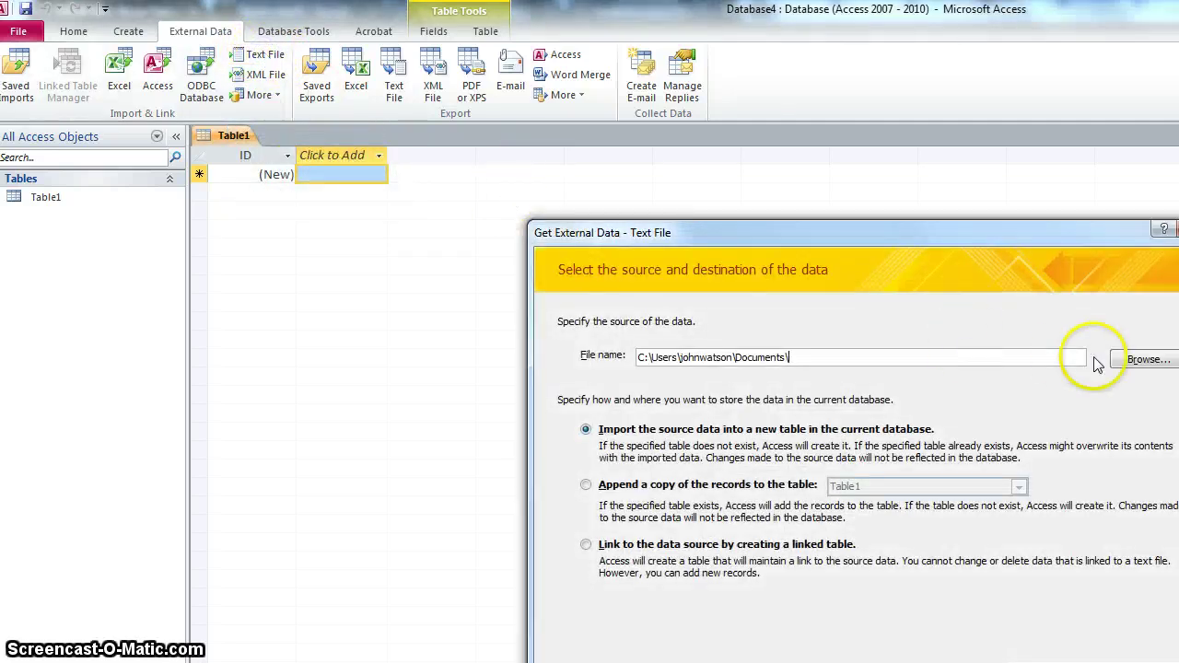
left_click_drag(1028, 239, 838, 177)
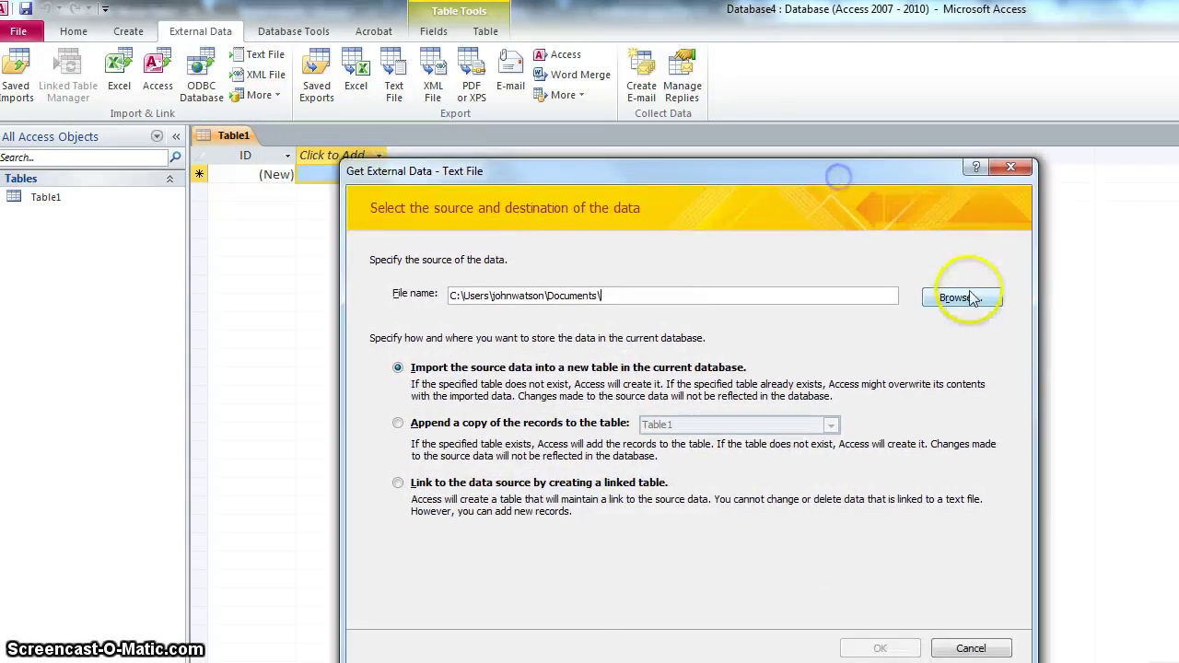
left_click(967, 297)
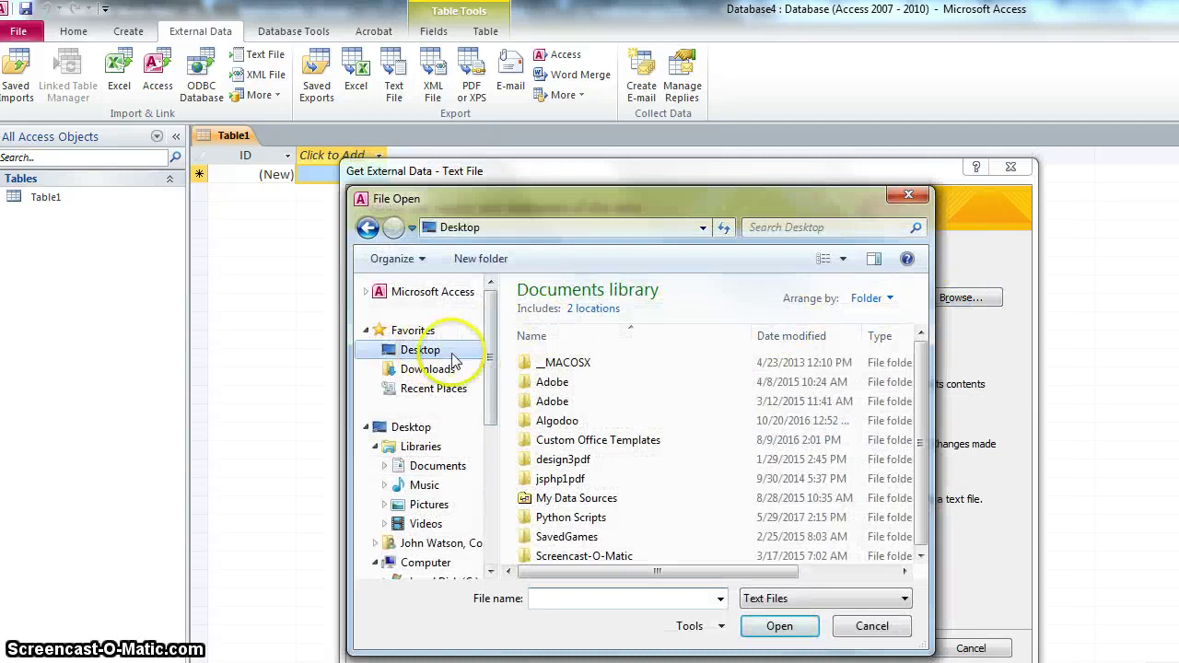
left_click(465, 349)
left_click_drag(927, 324, 921, 377)
double_click(579, 460)
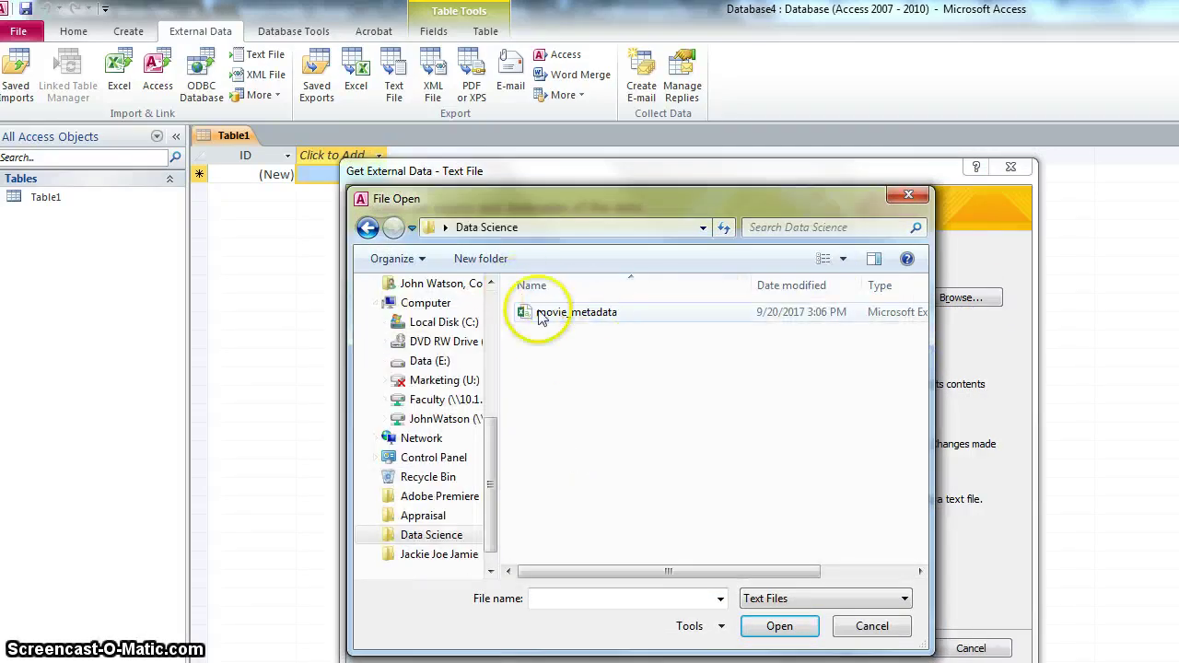
left_click_drag(929, 339, 1024, 341)
left_click_drag(973, 285, 1015, 285)
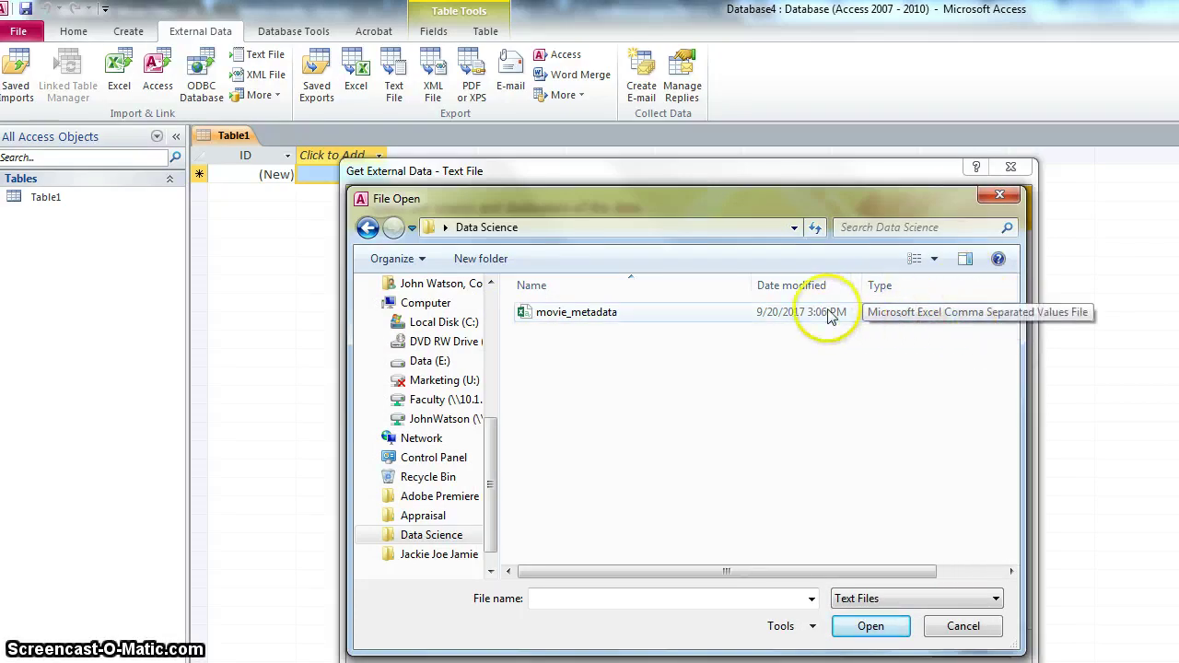
double_click(565, 312)
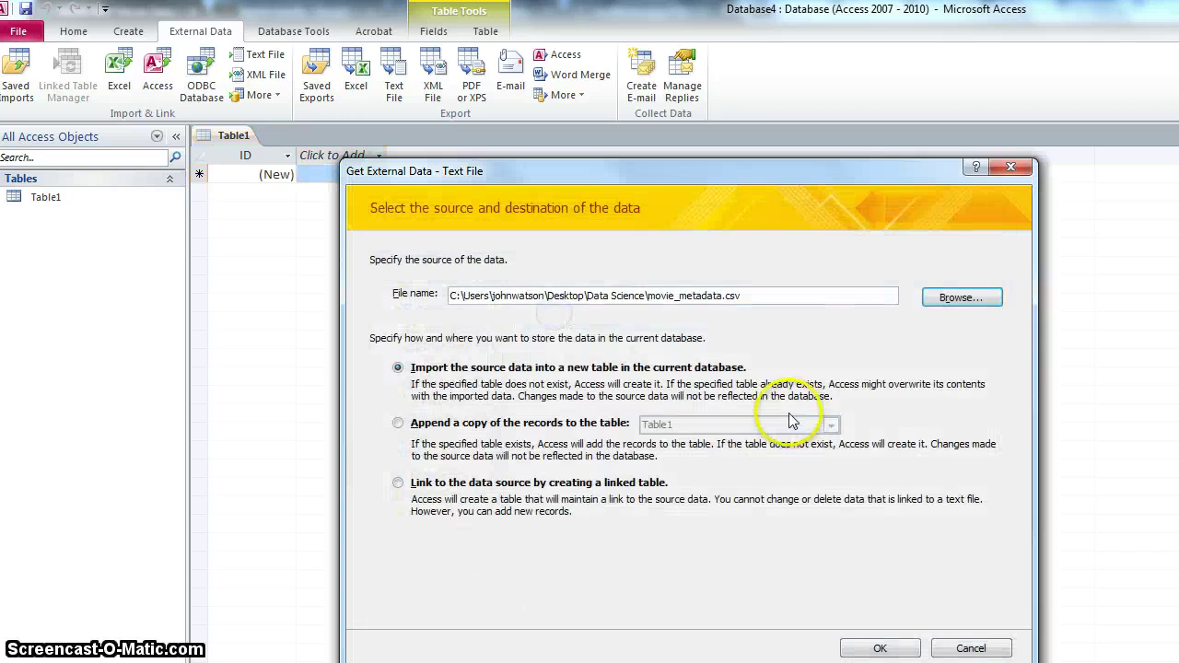
left_click(886, 644)
Step: Import the CSV as comma-delimited text with the first row as field names
left_click_drag(826, 176, 649, 146)
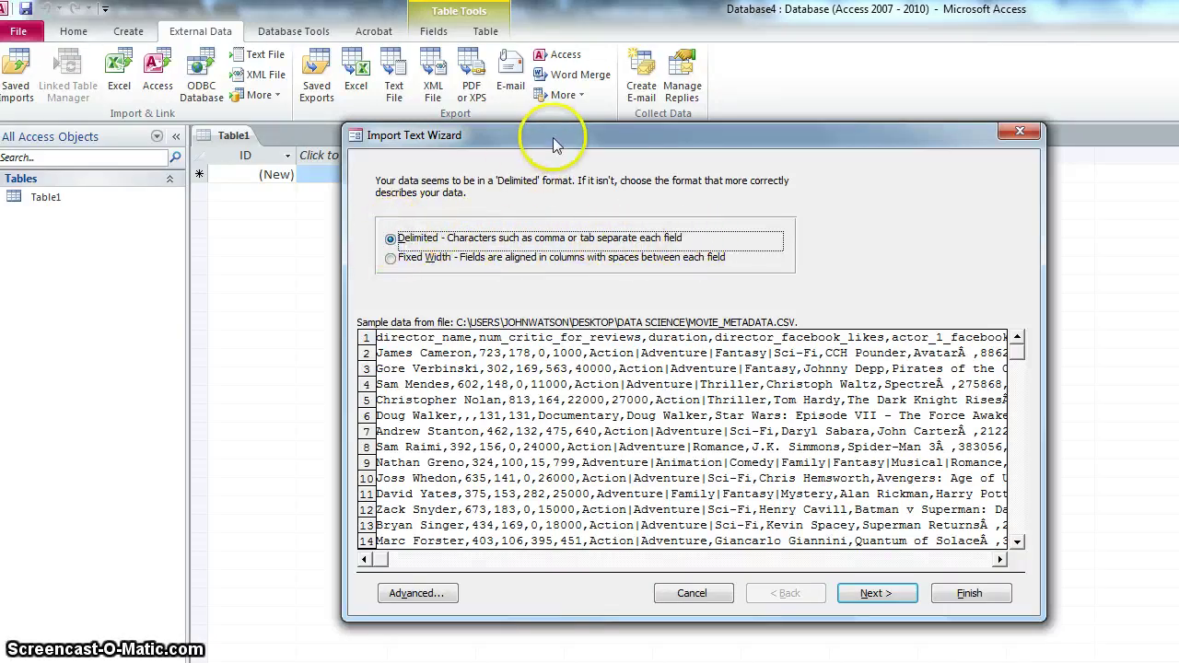
left_click_drag(553, 138, 504, 105)
left_click(823, 561)
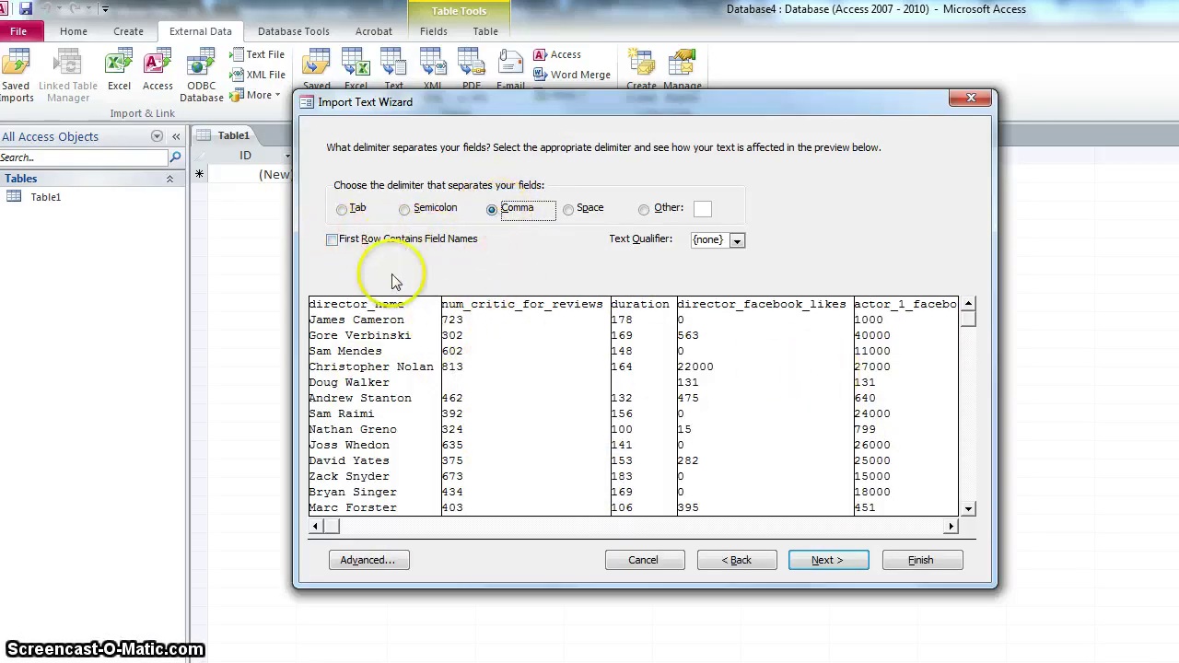
left_click(331, 240)
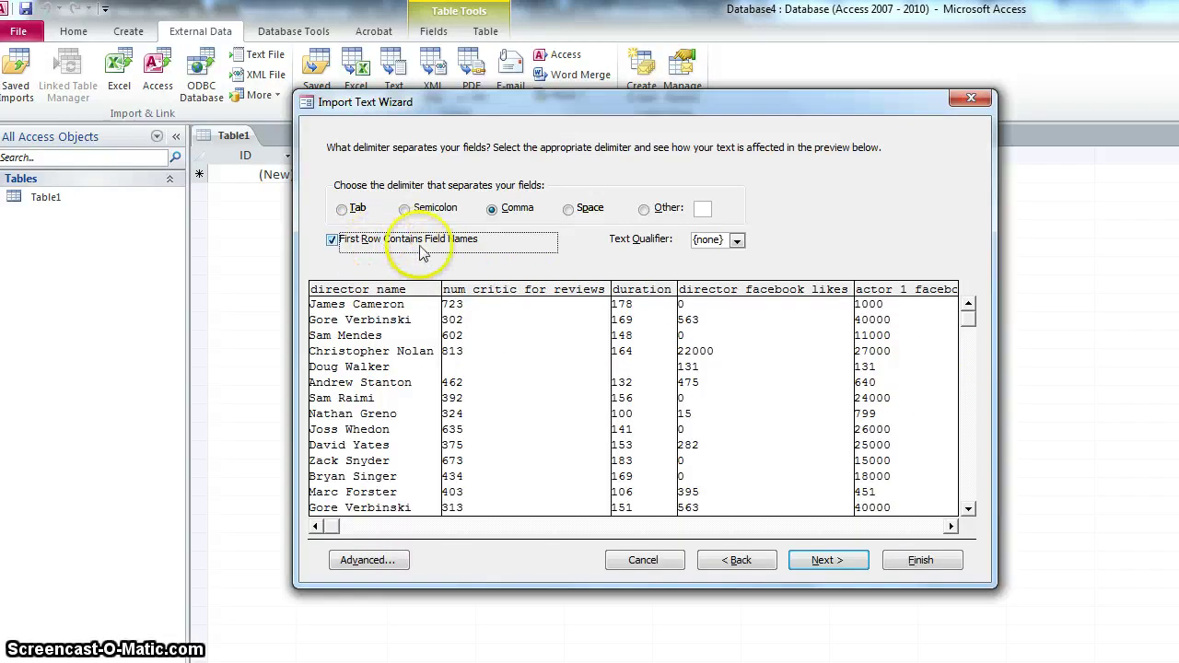
left_click(826, 564)
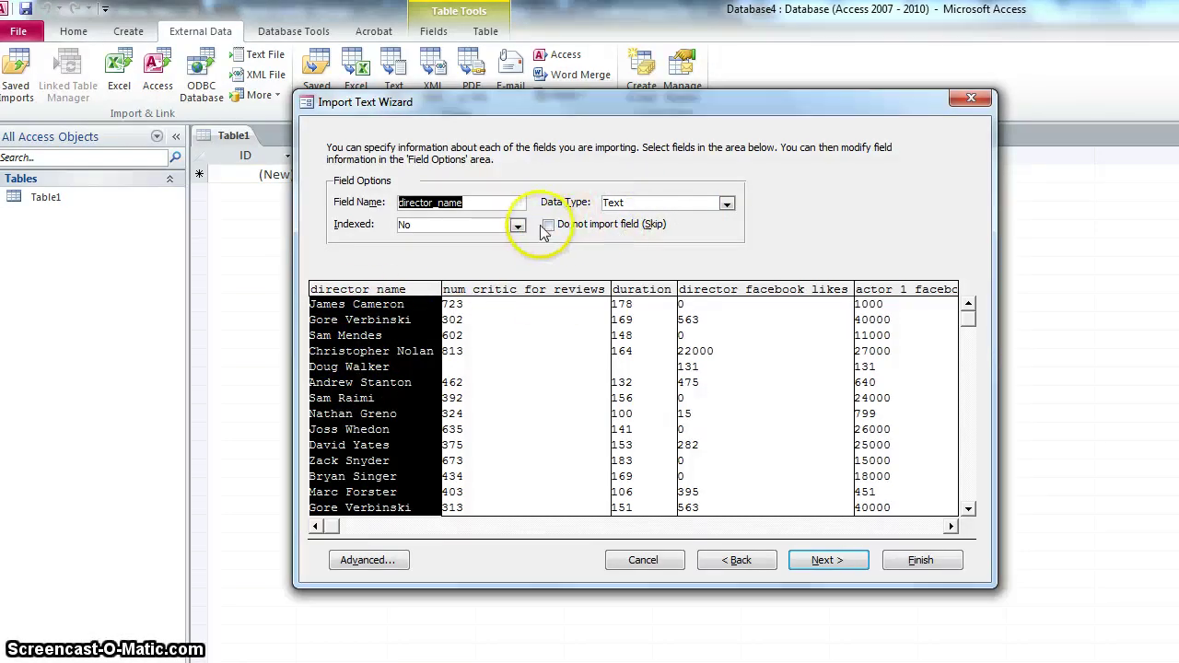
Step: Skip the num_critic_for_reviews field in the import
left_click(517, 293)
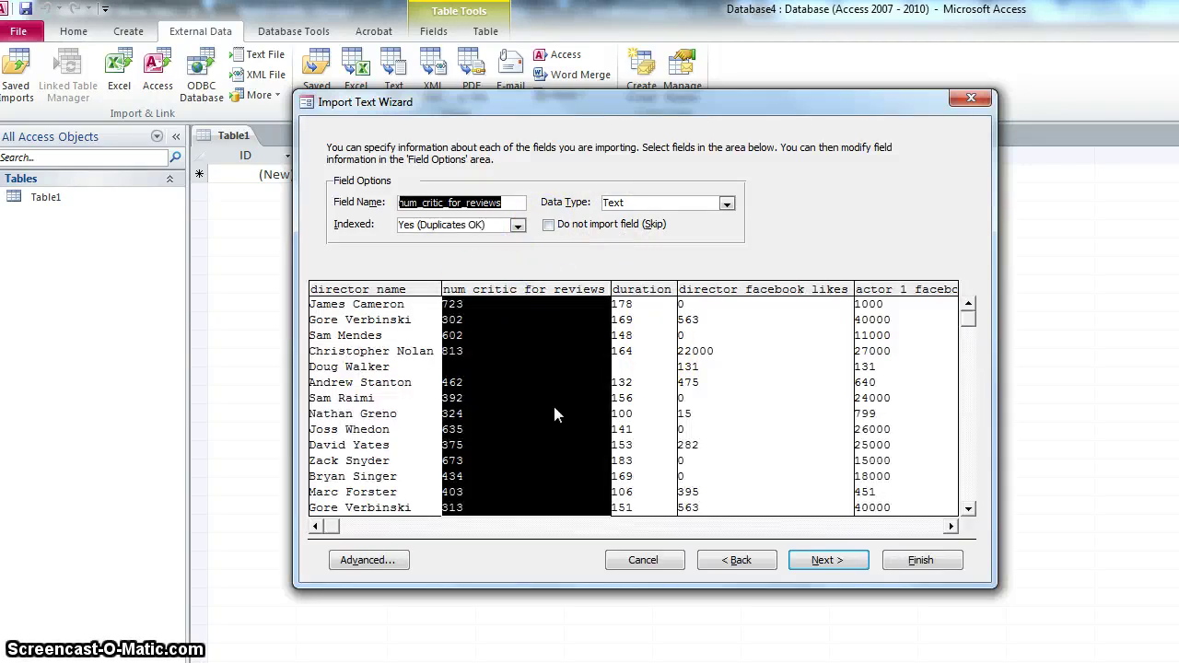
left_click(478, 294)
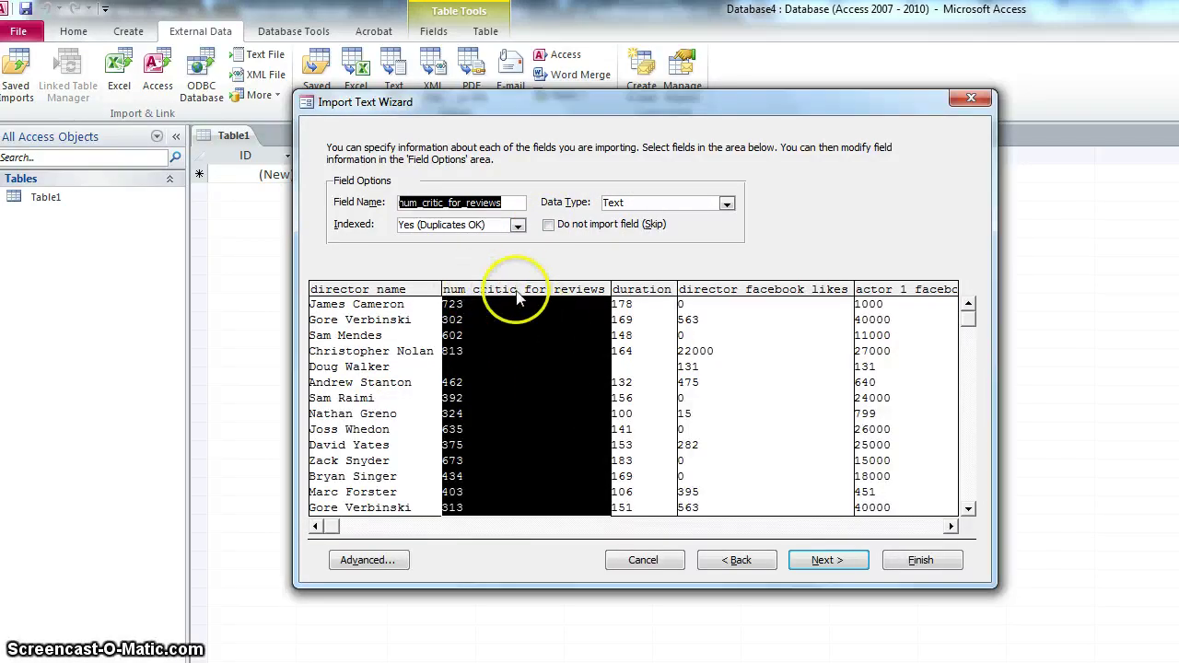
left_click(549, 226)
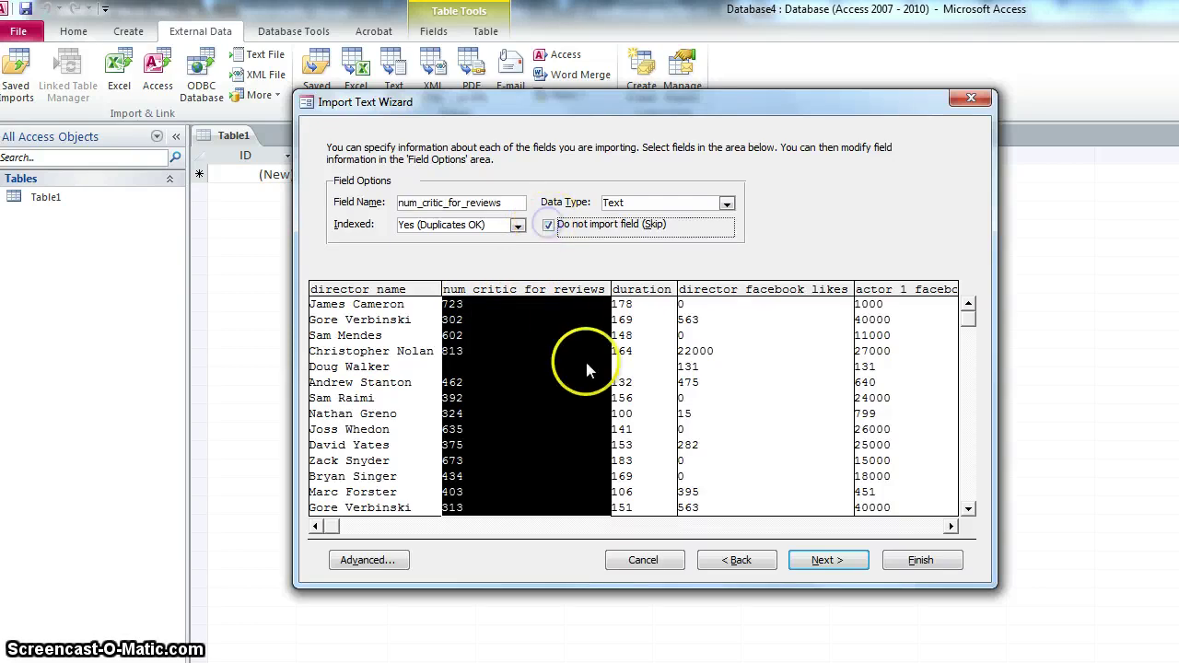
Step: Set the duration field's data type to Integer
left_click(647, 293)
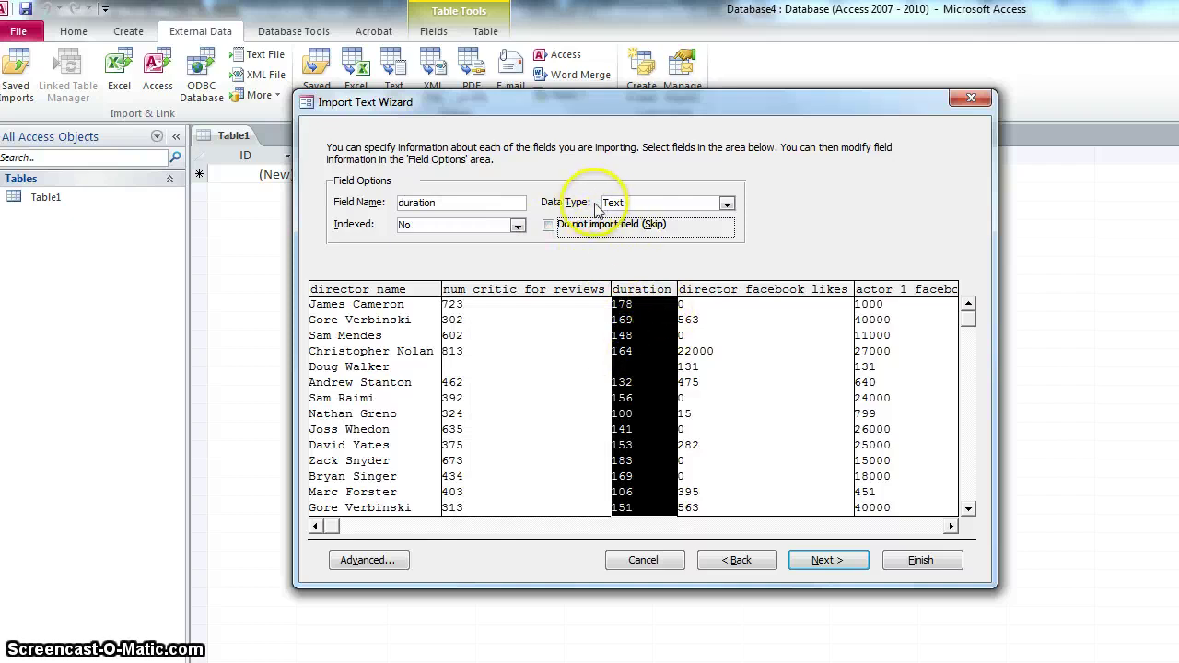
left_click(727, 205)
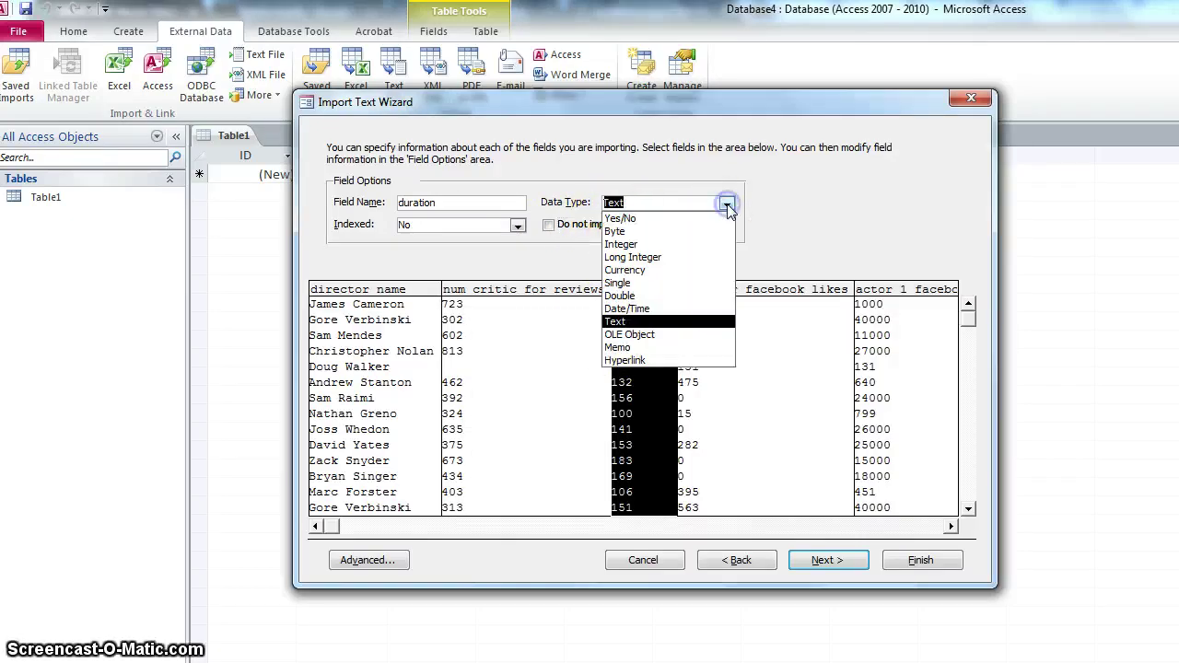
left_click(691, 322)
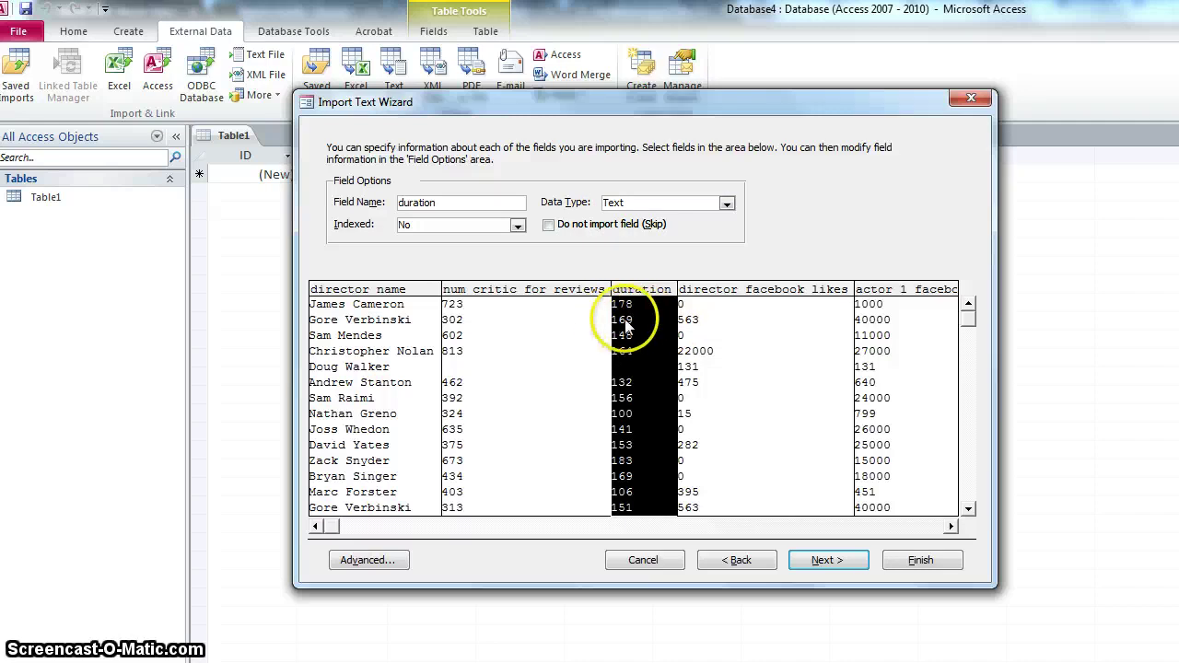
left_click(726, 205)
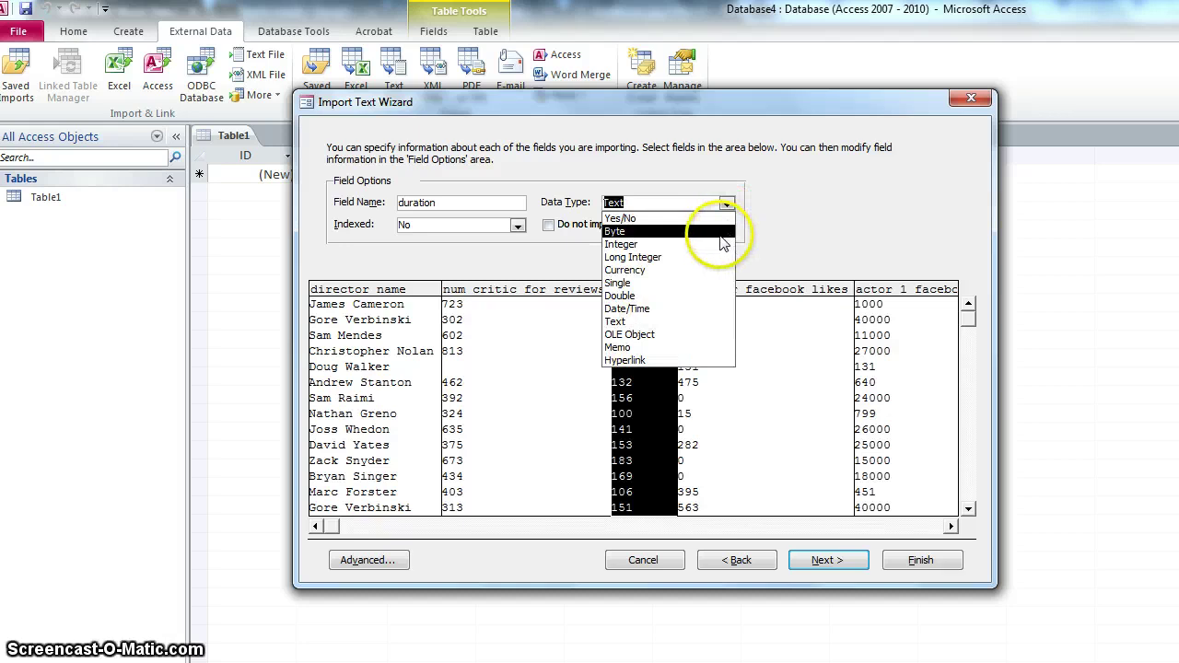
left_click(625, 245)
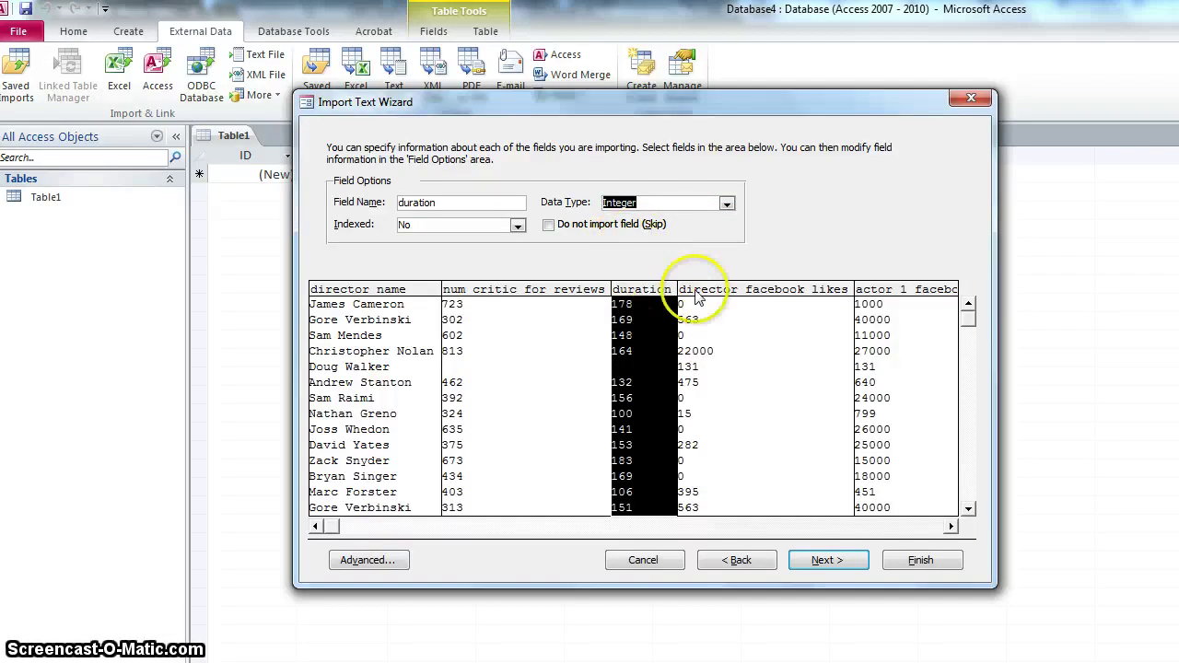
Step: Skip the director_facebook_likes field in the import
left_click(728, 300)
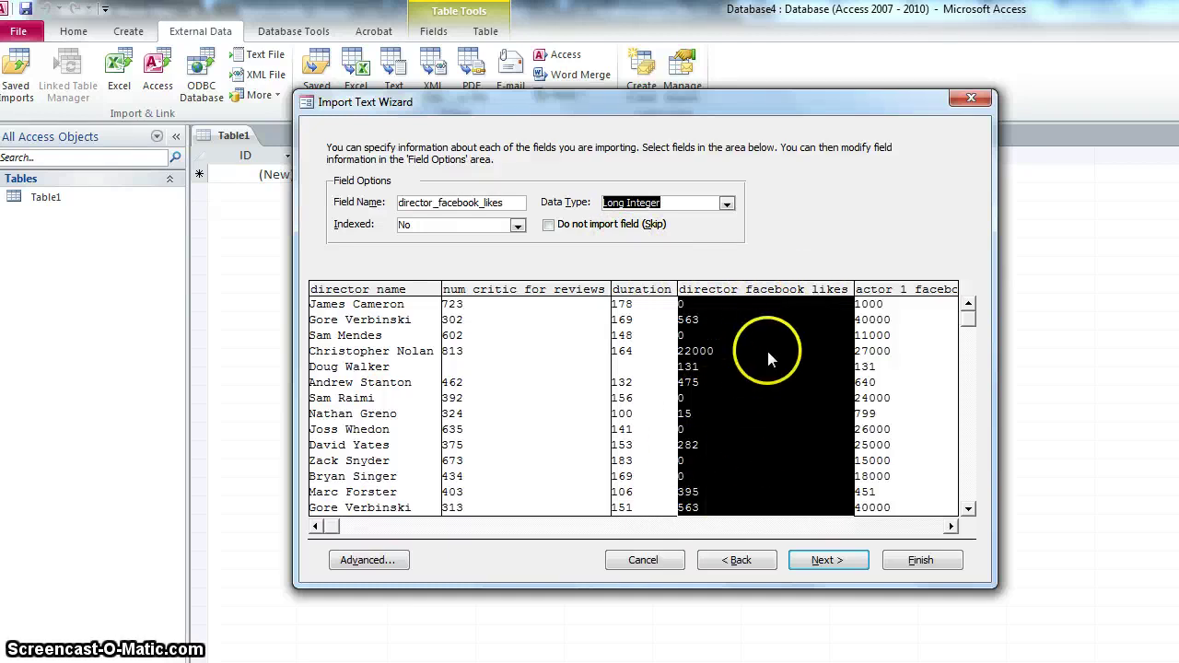
left_click(549, 226)
left_click(952, 527)
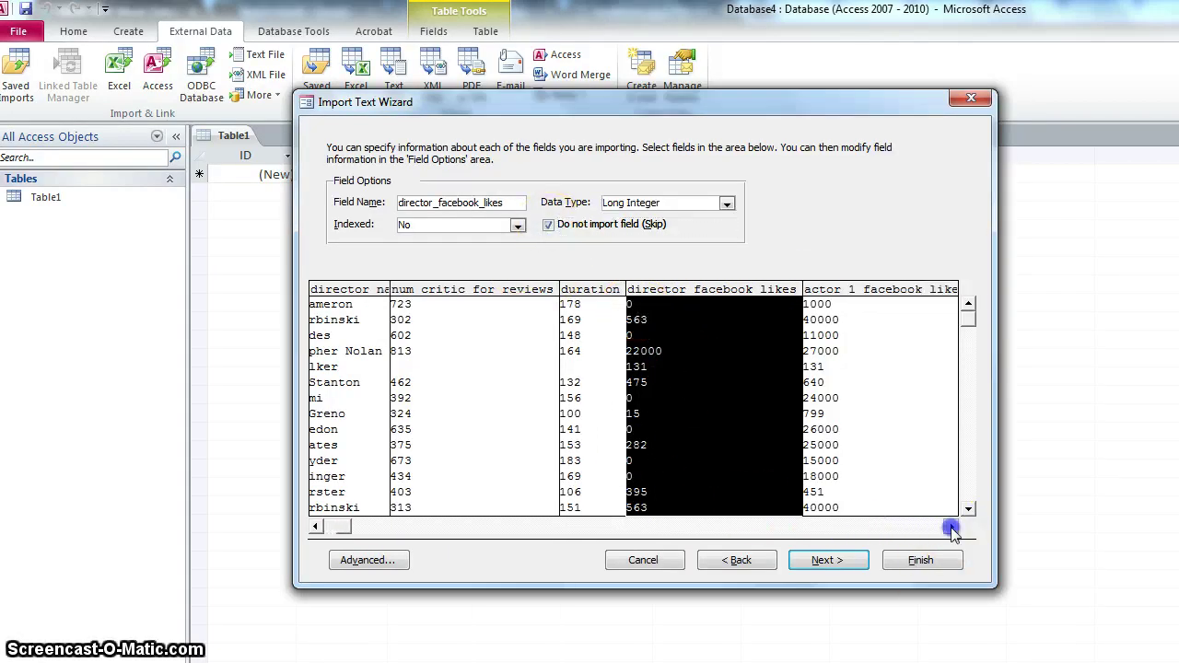
left_click_drag(952, 527, 952, 527)
Step: Keep actor_1_facebook_likes as a Long Integer field
left_click(587, 299)
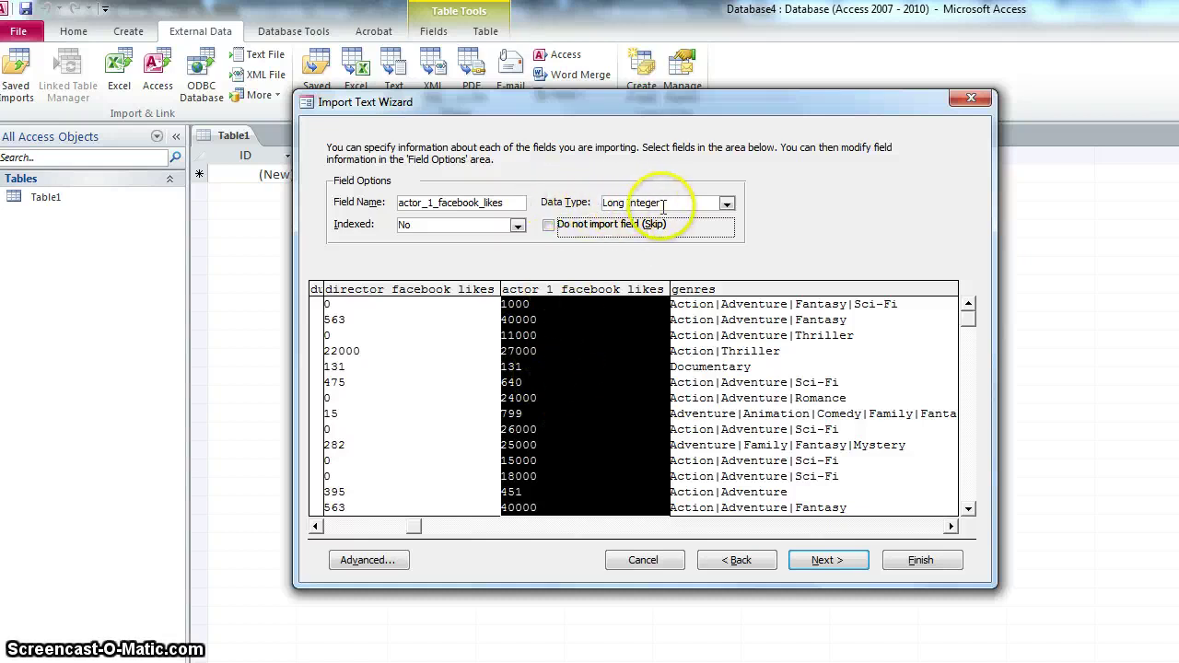
left_click(725, 203)
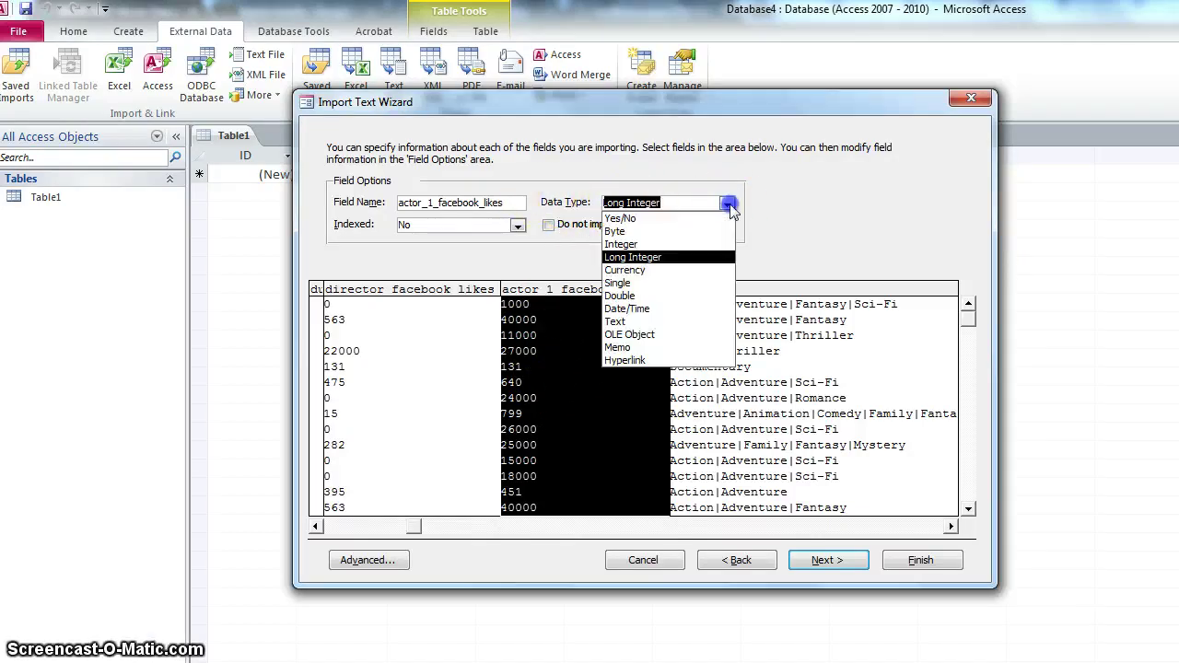
left_click(648, 258)
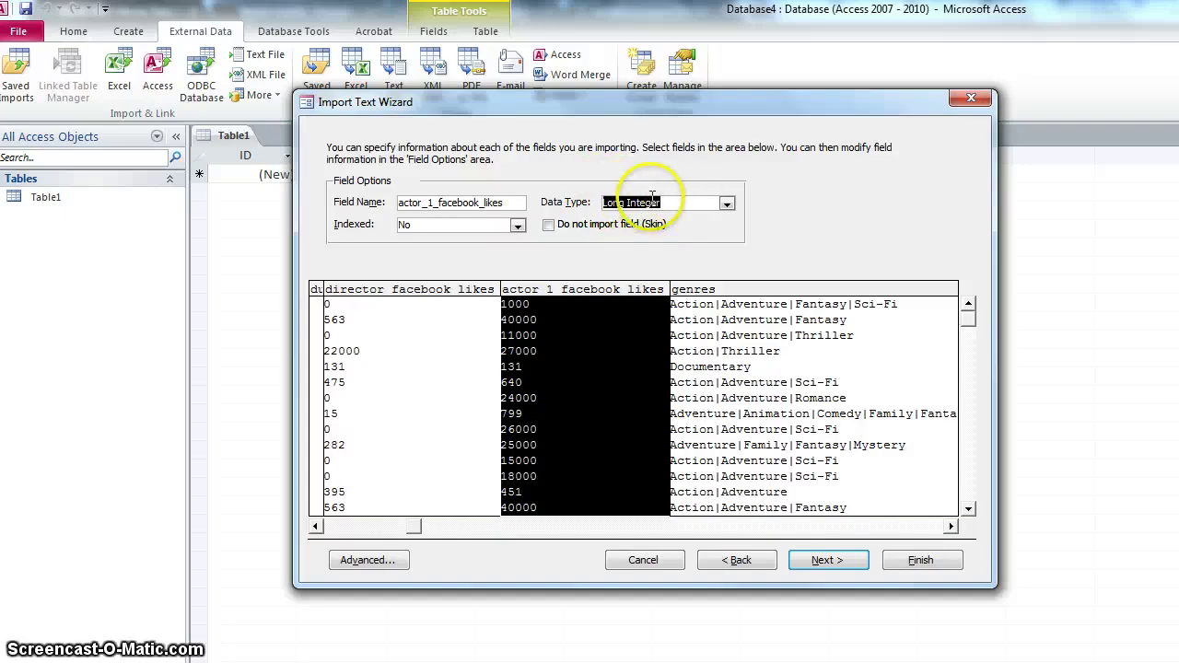
left_click(728, 293)
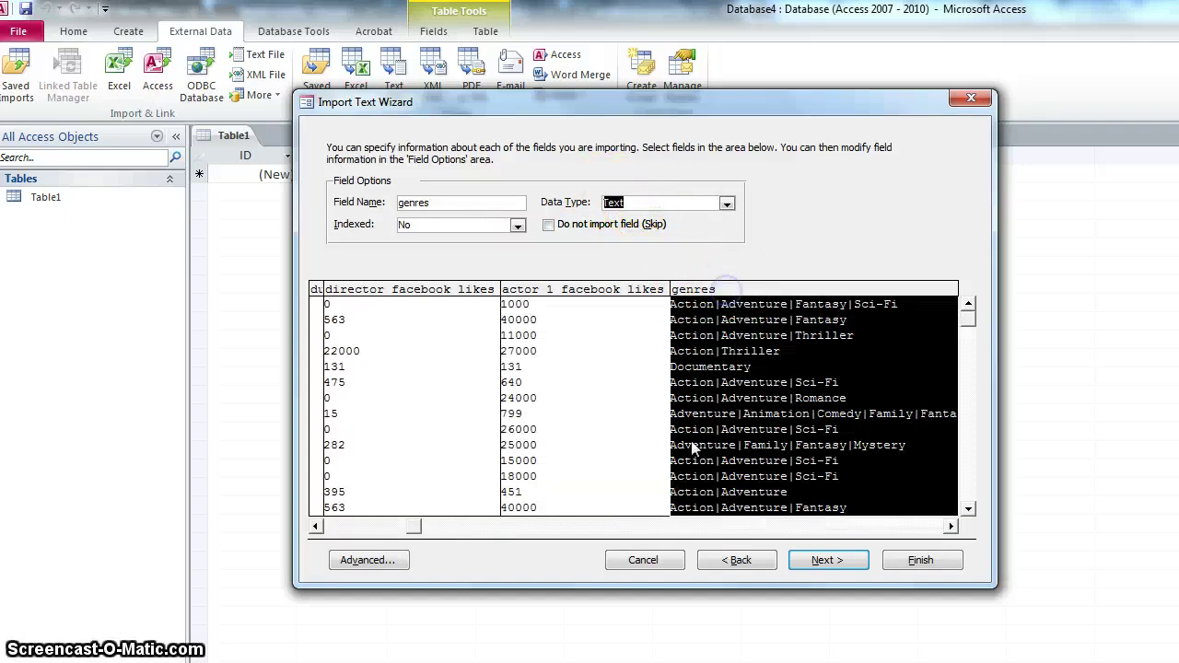
Step: Mark num_voted_users and actor_3_name as 'Do not import field (Skip)'
left_click(949, 527)
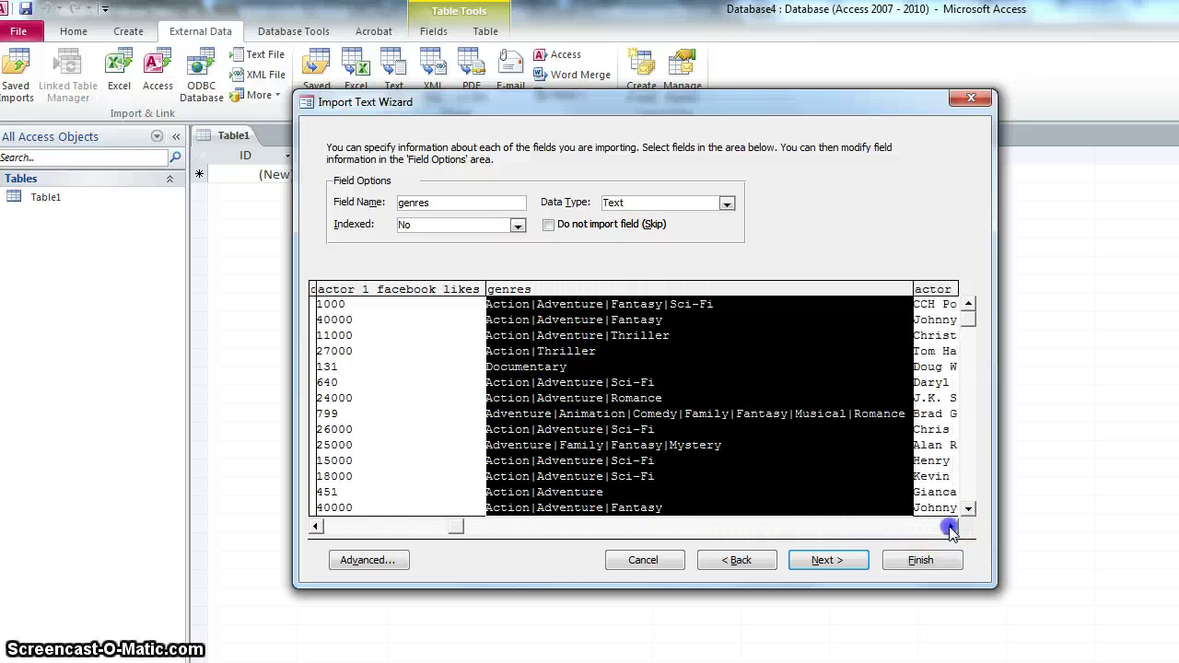
left_click_drag(949, 528, 949, 528)
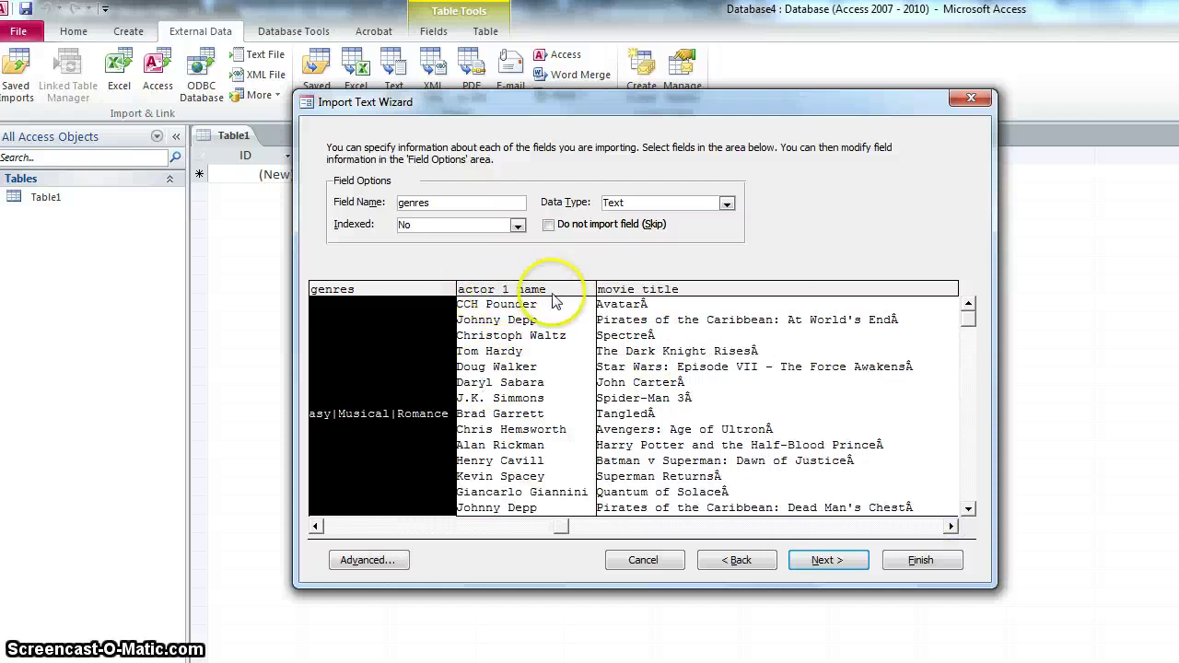
left_click(520, 293)
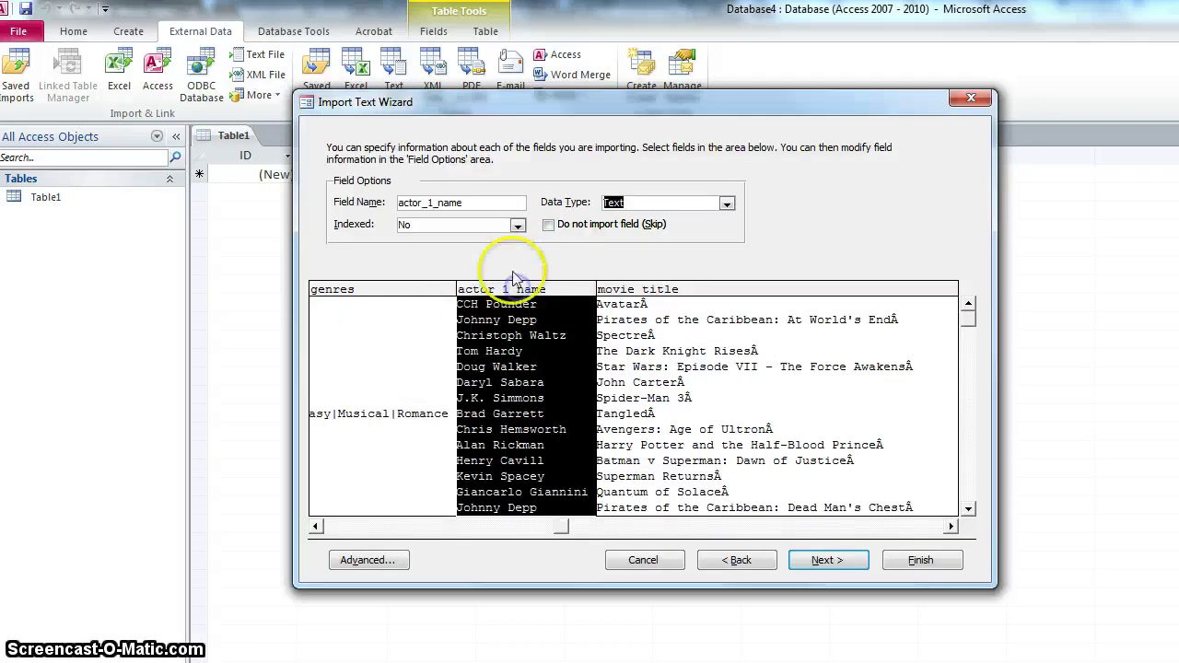
left_click(665, 293)
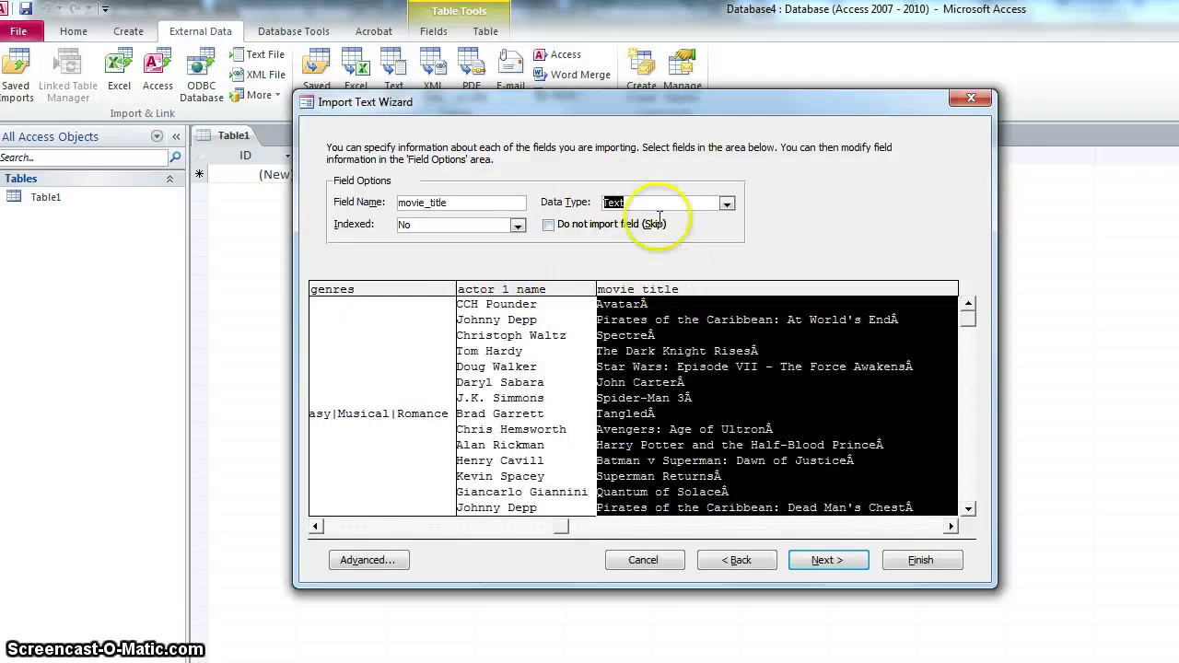
left_click(928, 525)
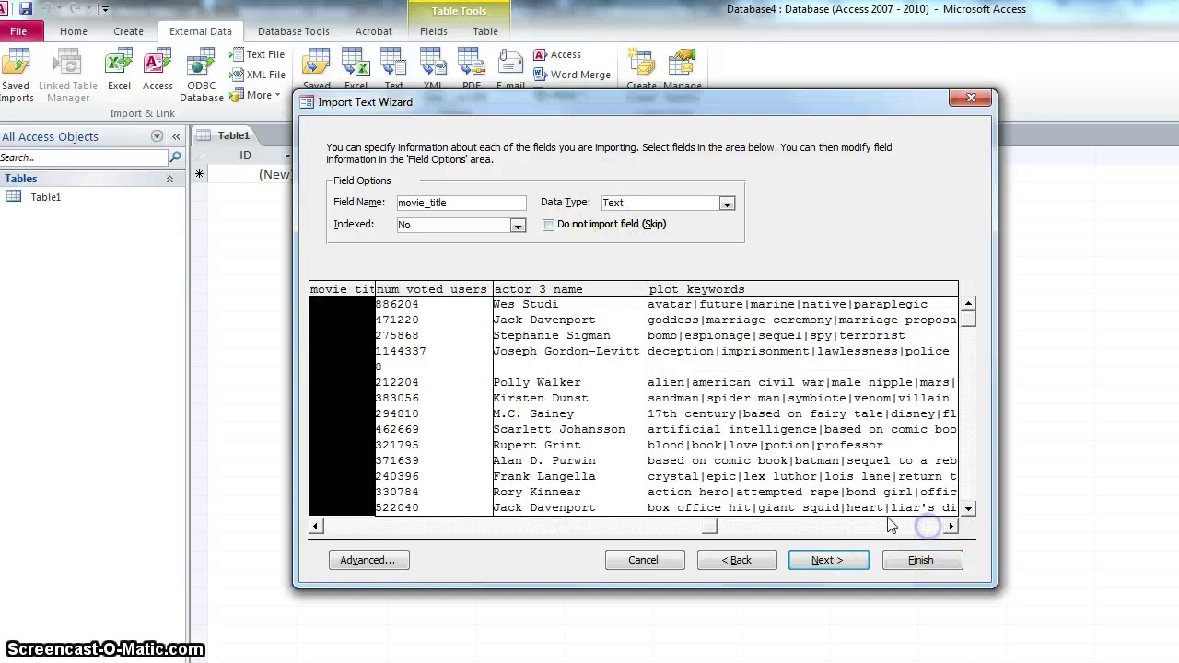
left_click(449, 293)
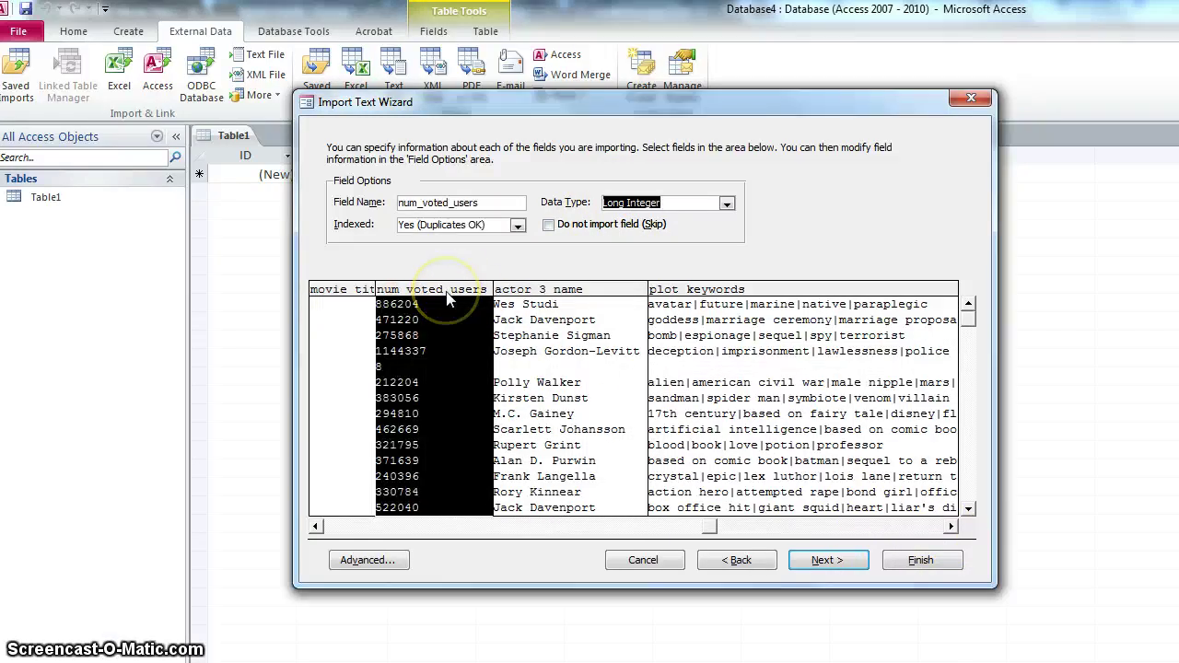
left_click(548, 224)
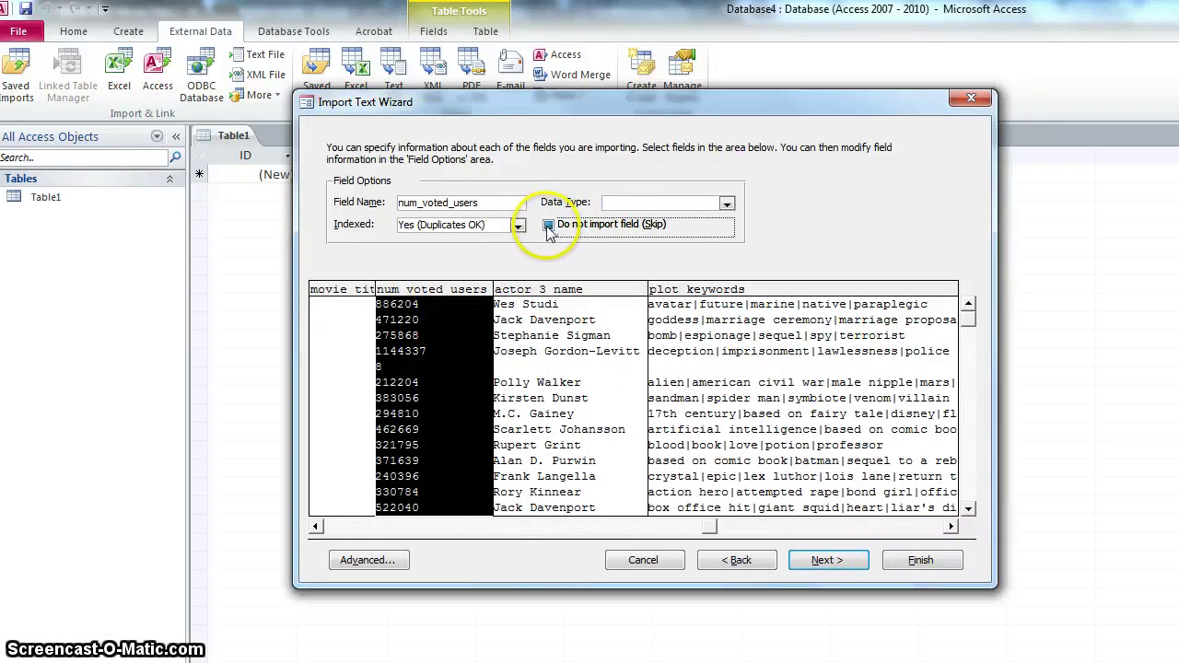
left_click(567, 291)
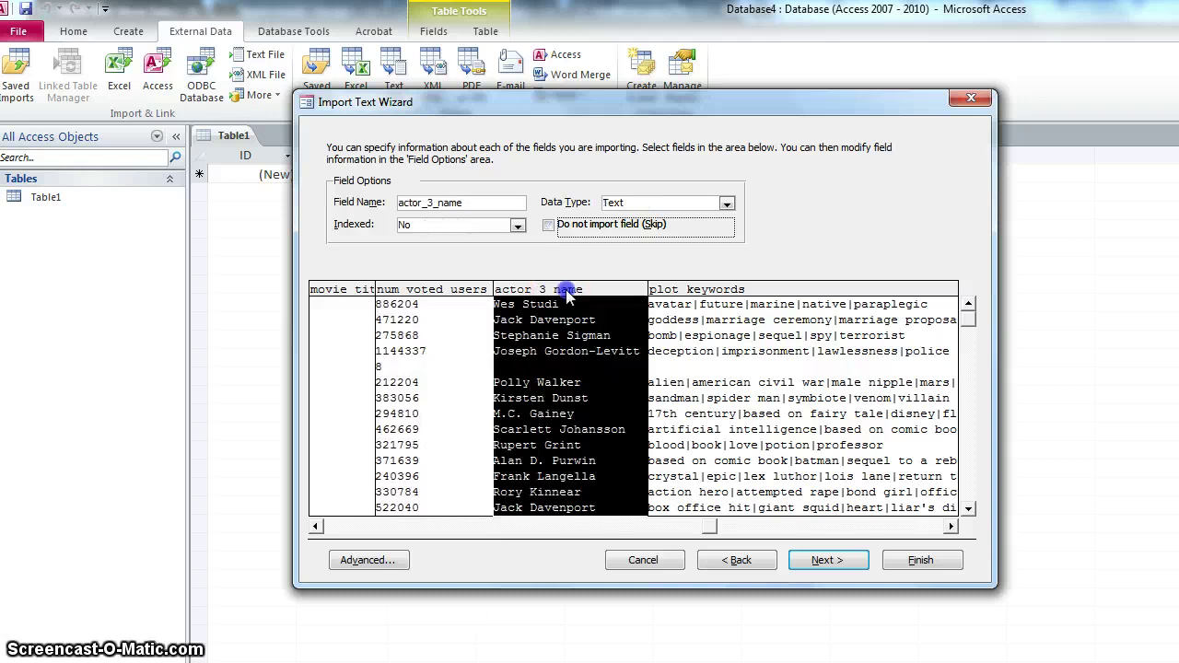
left_click(548, 224)
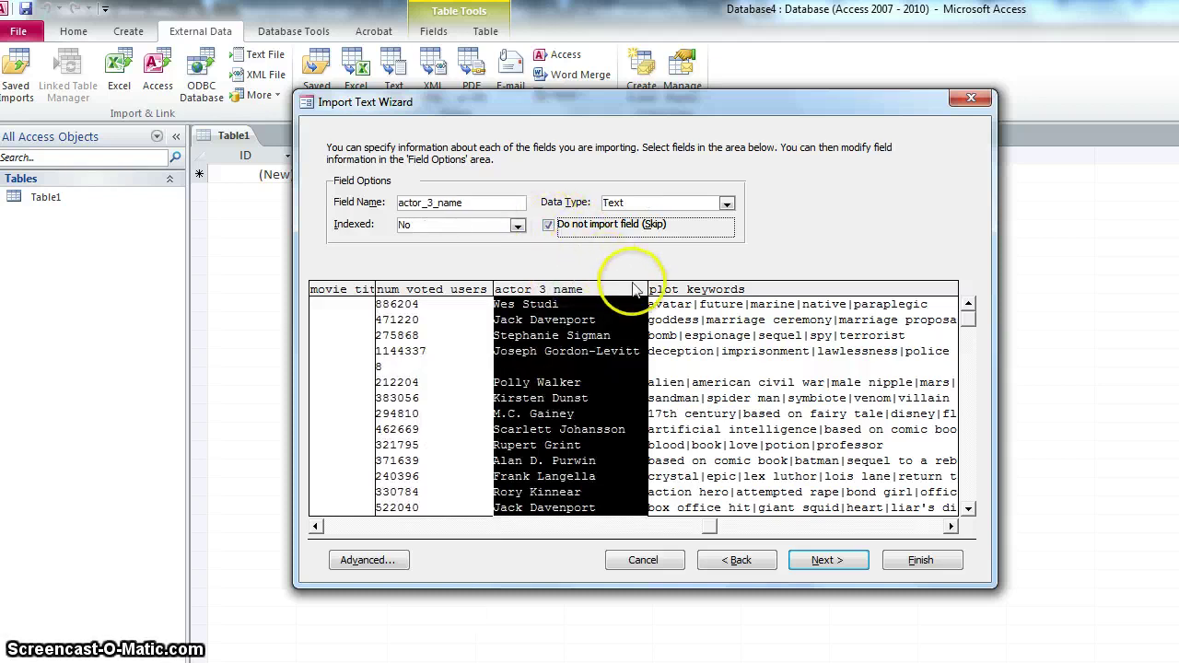
left_click(700, 291)
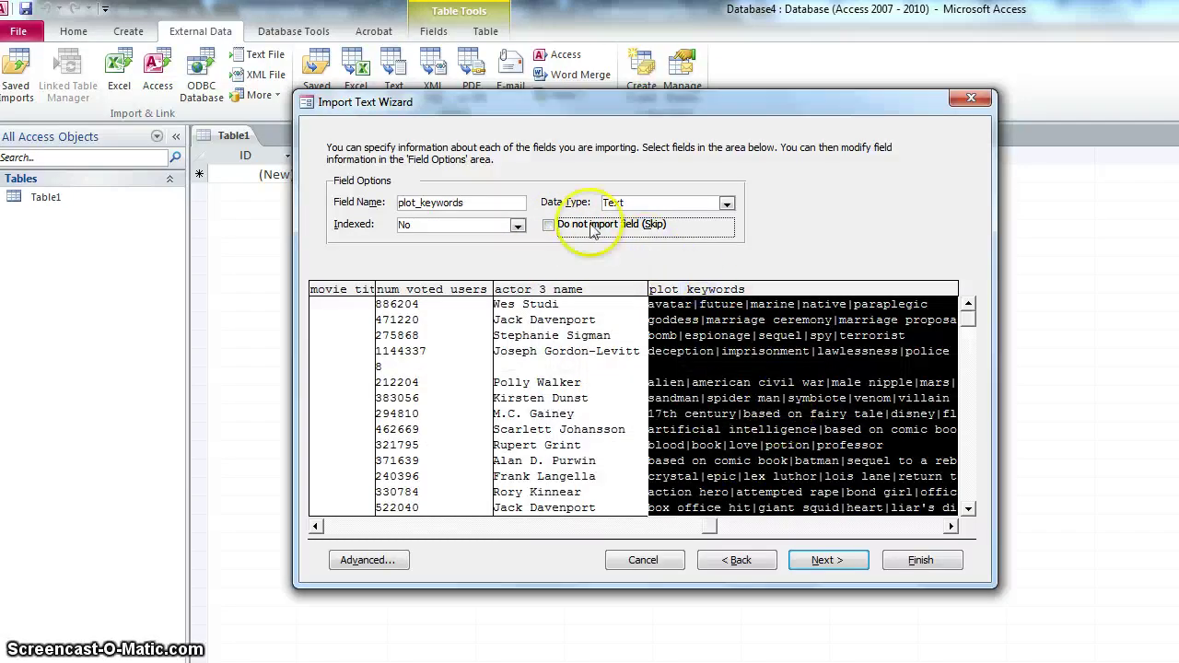
left_click(934, 528)
Step: Skip the num_user_for_reviews field and review the language column's options
left_click(794, 291)
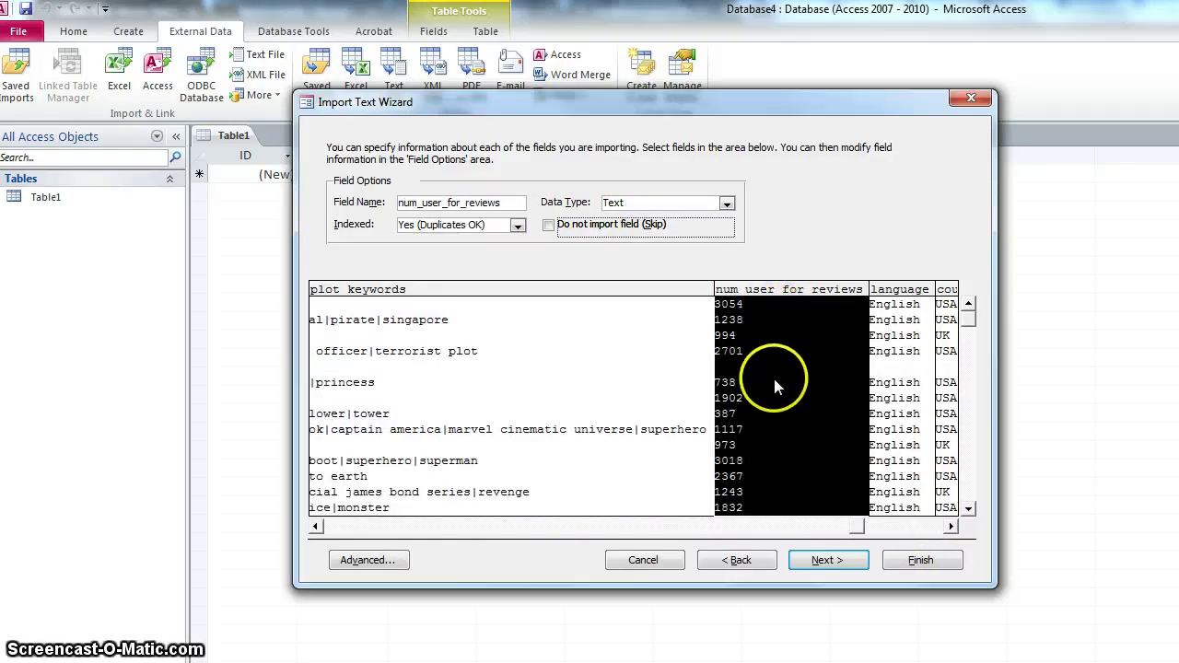
left_click(549, 226)
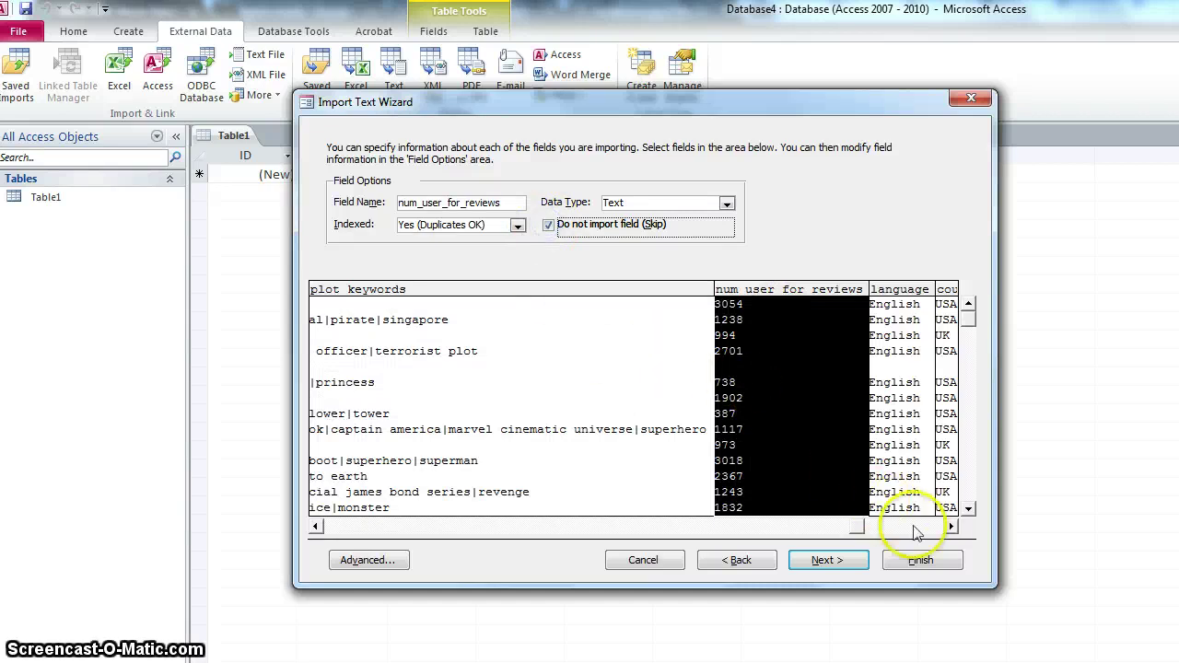
left_click(901, 291)
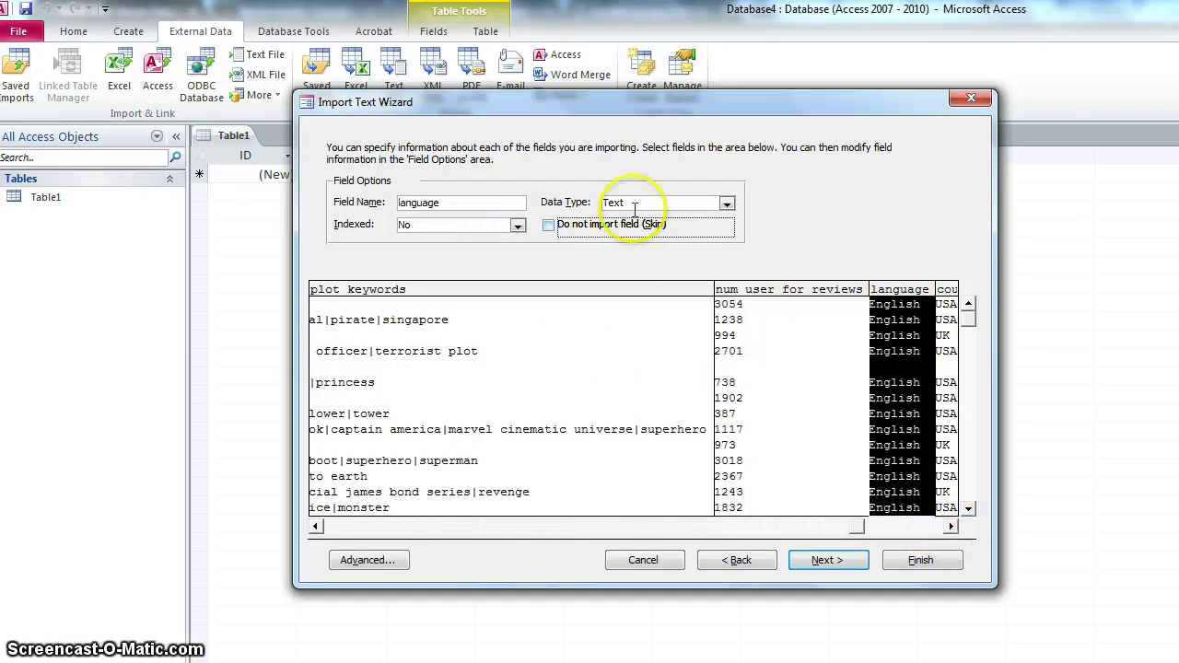
left_click(940, 525)
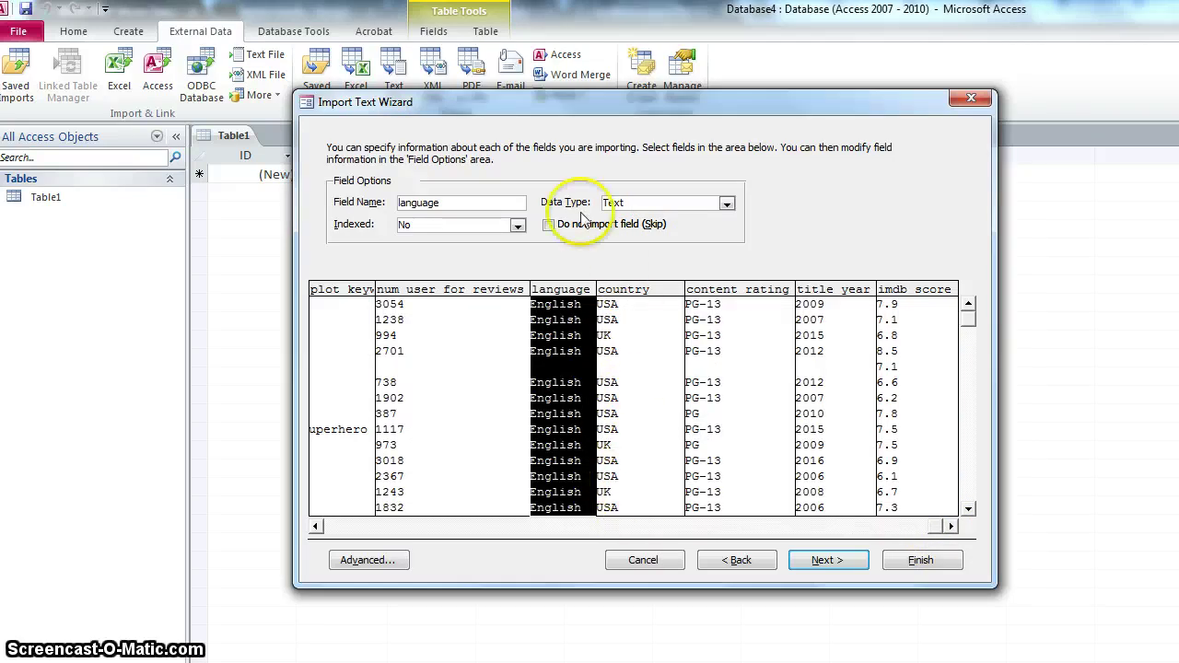
Step: Set title_year's data type to Integer and confirm imdb_score stays Double
left_click(615, 293)
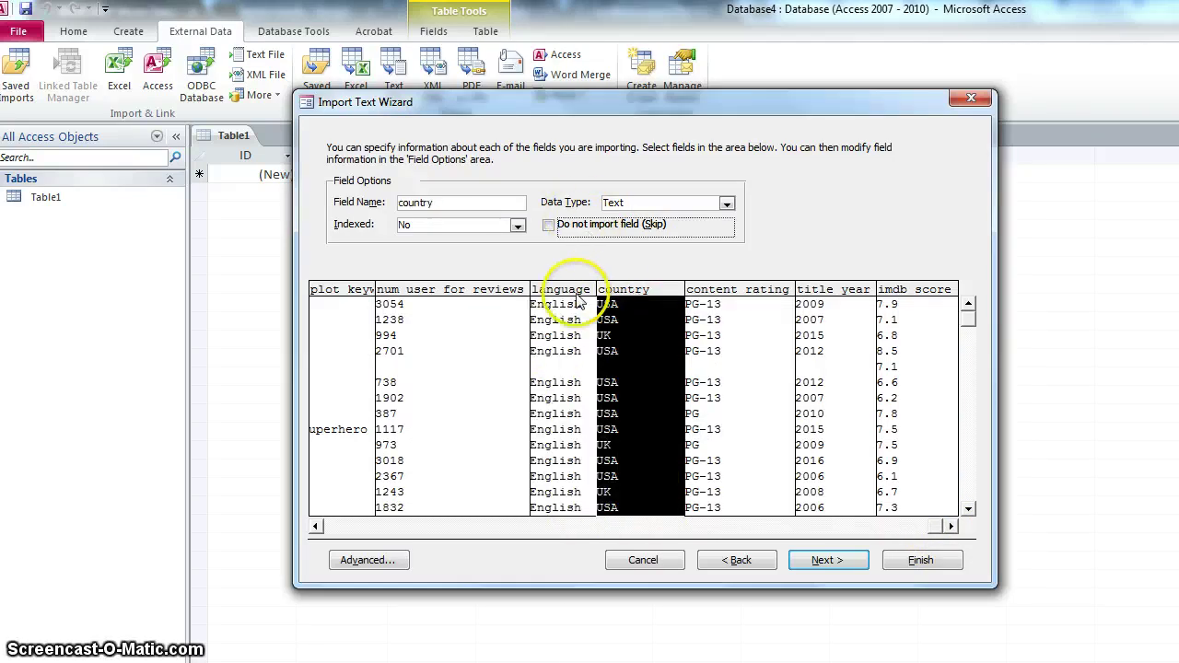
left_click(745, 295)
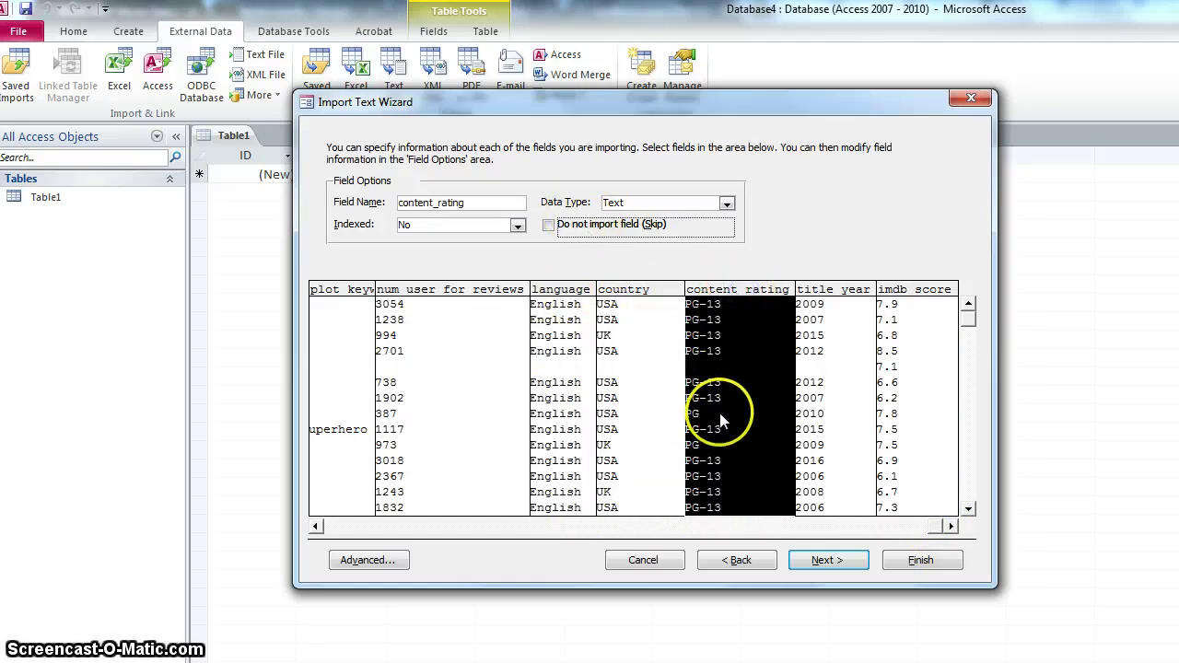
left_click(842, 290)
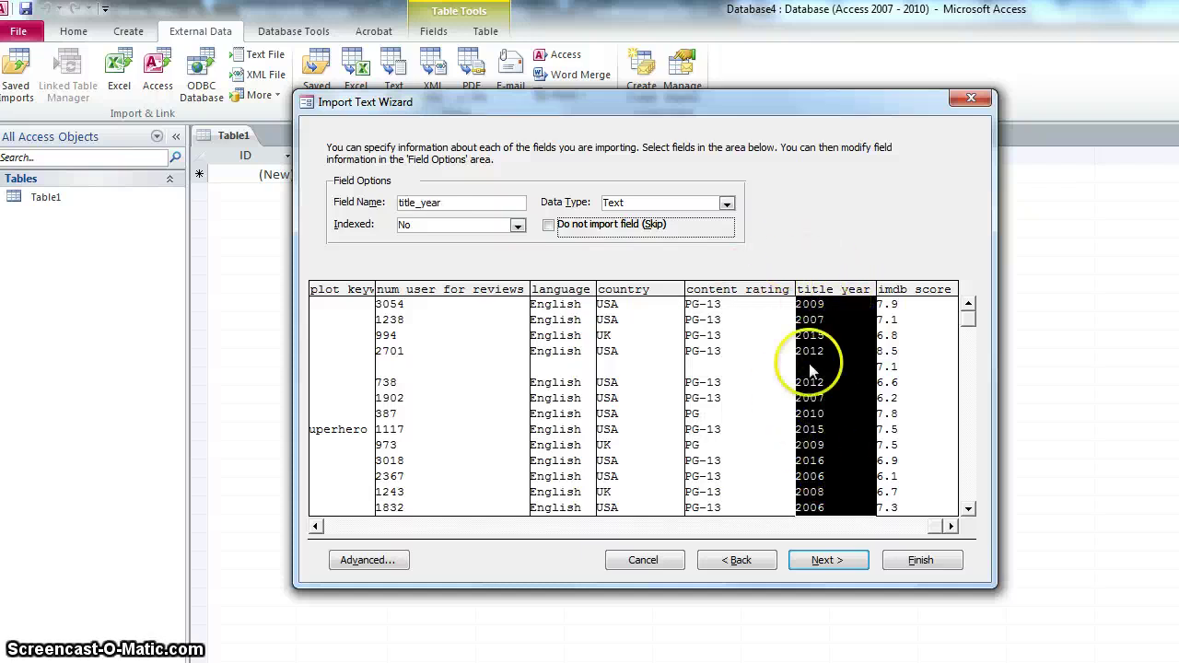
left_click(726, 202)
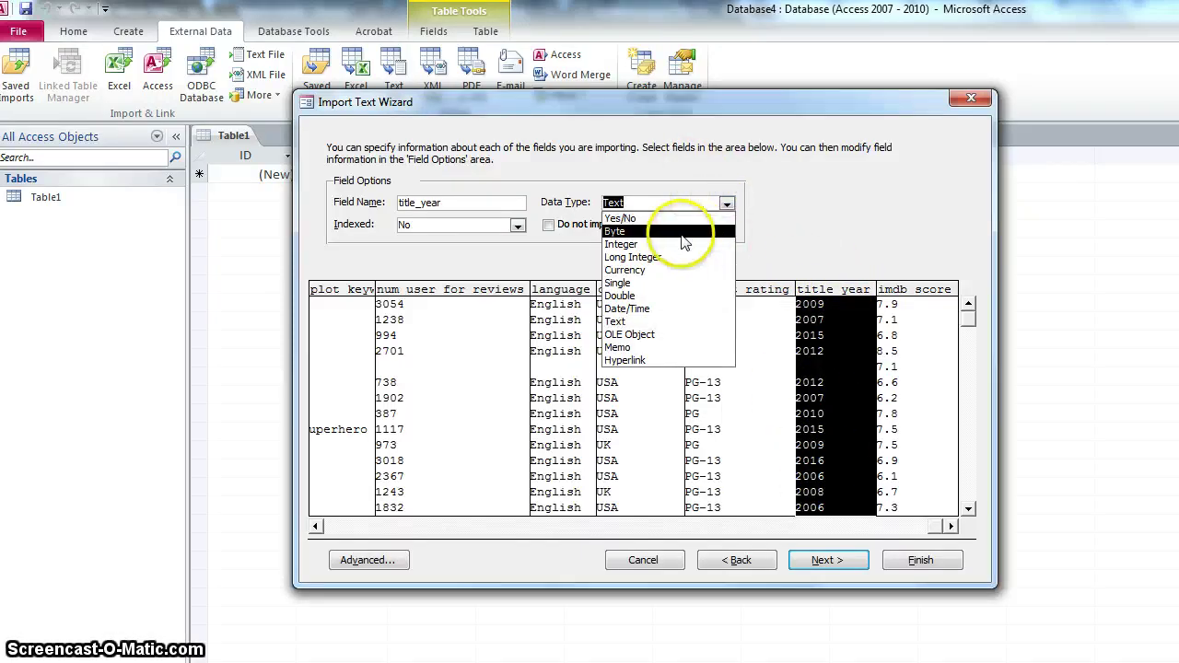
left_click(622, 245)
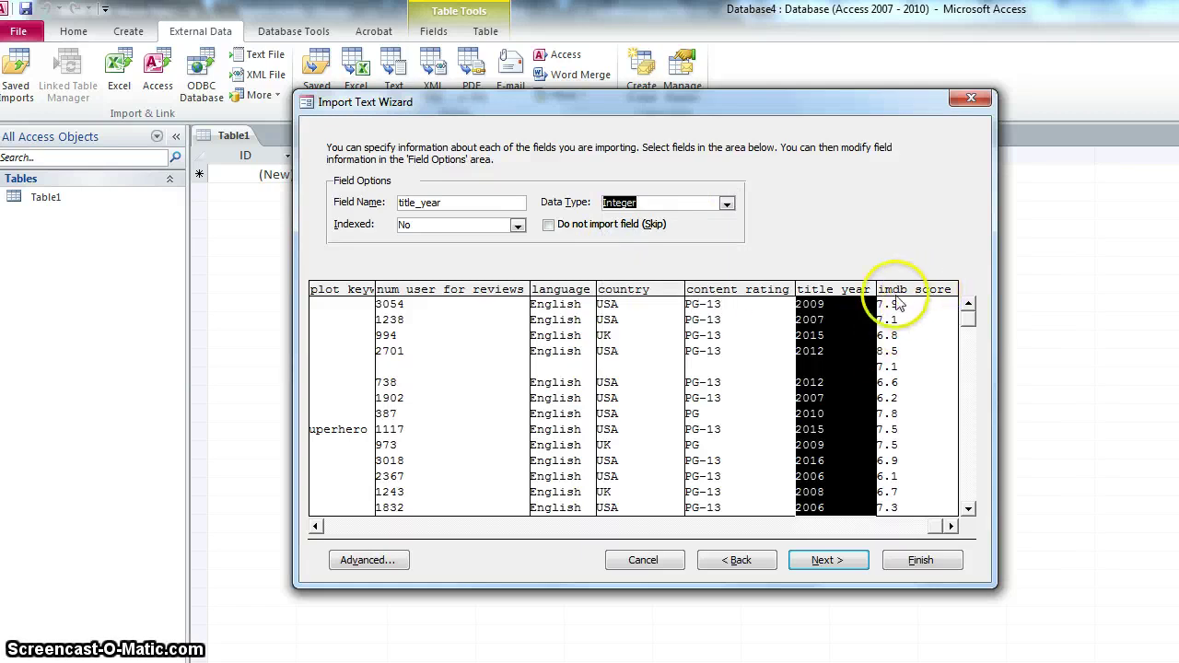
left_click(924, 293)
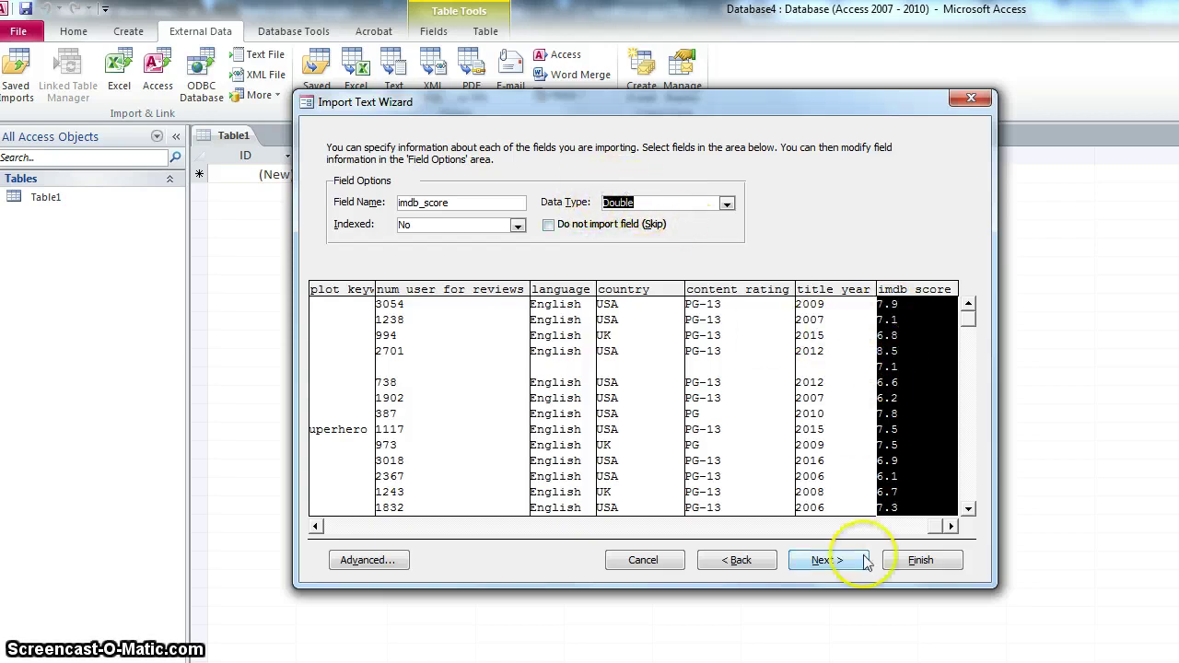
left_click(951, 525)
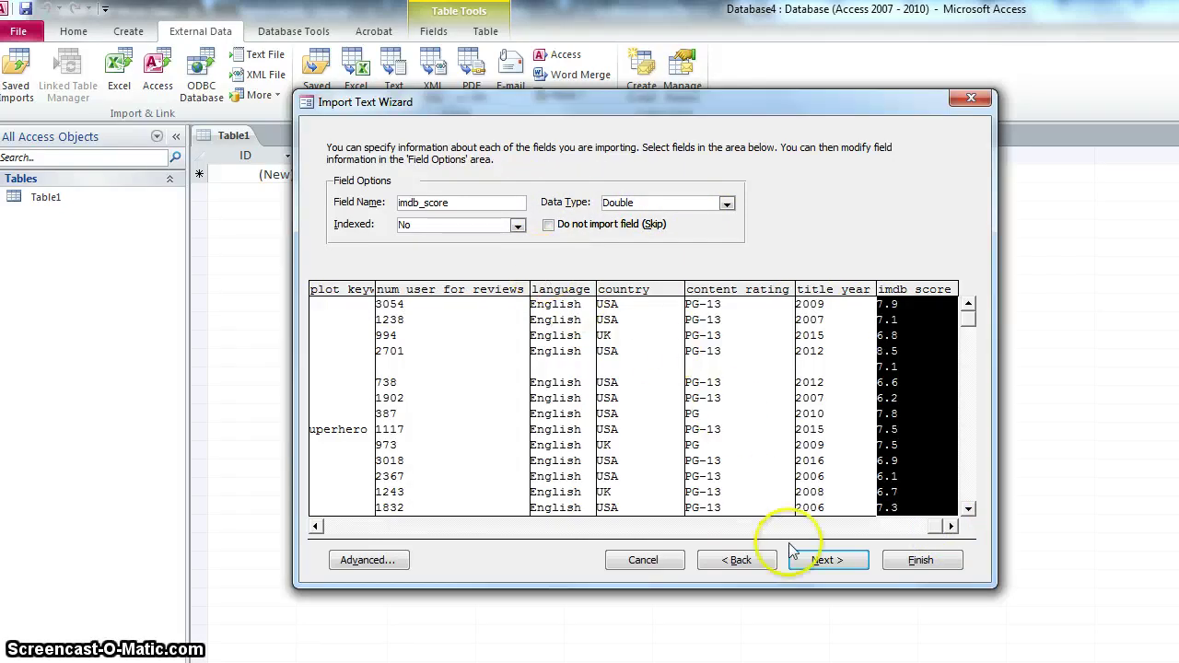
left_click(827, 563)
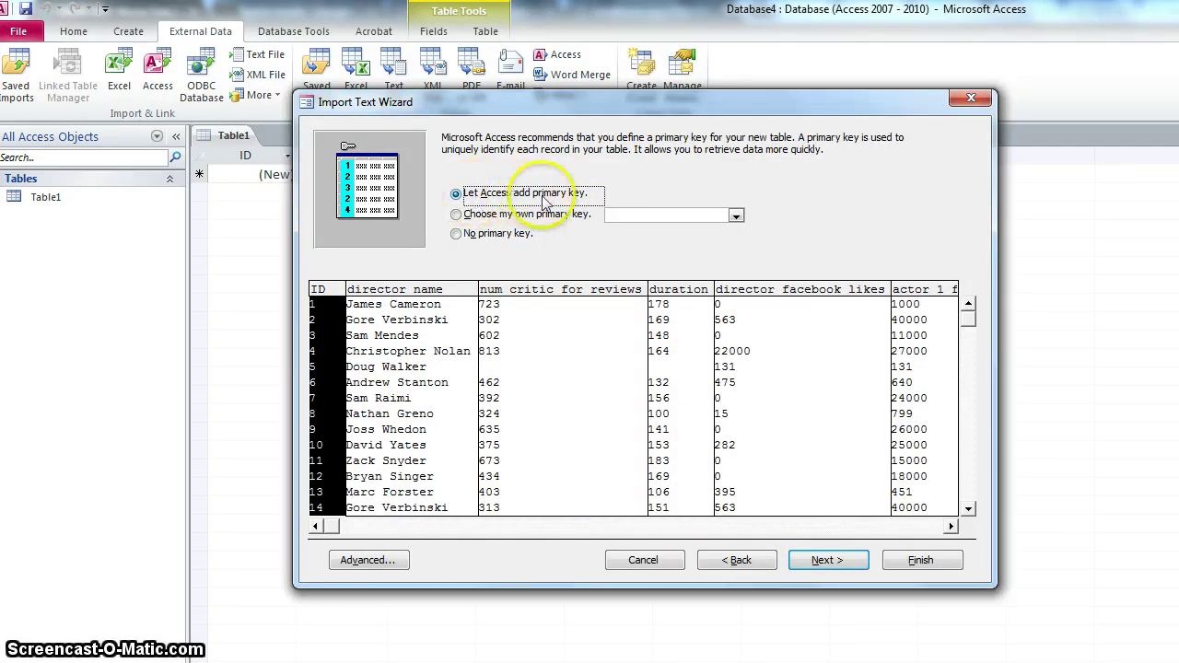
Step: Keep Access's automatic ID primary key and name the destination table tblMovieData
left_click(825, 561)
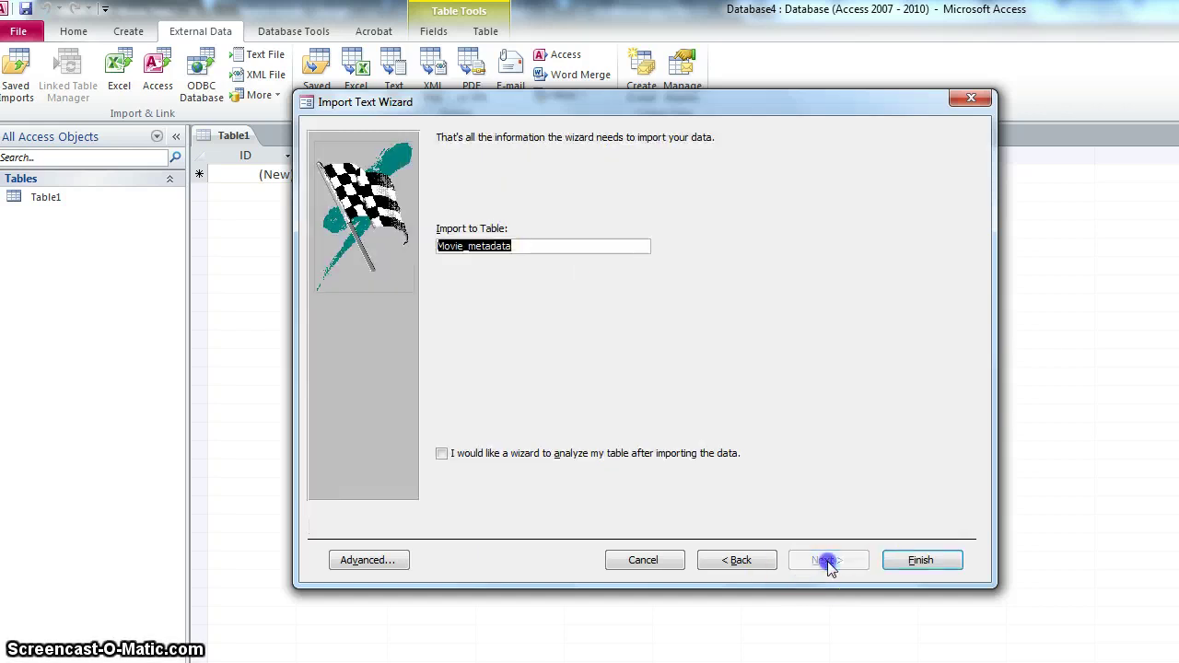
left_click(520, 247)
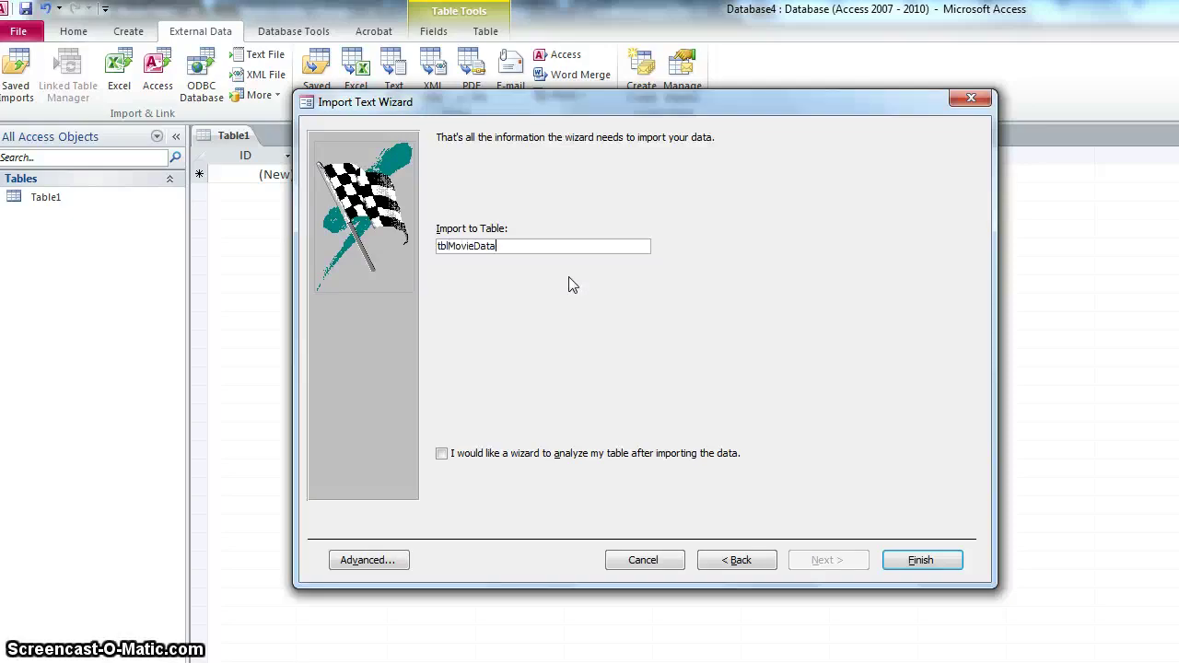
left_click(469, 245)
type("i")
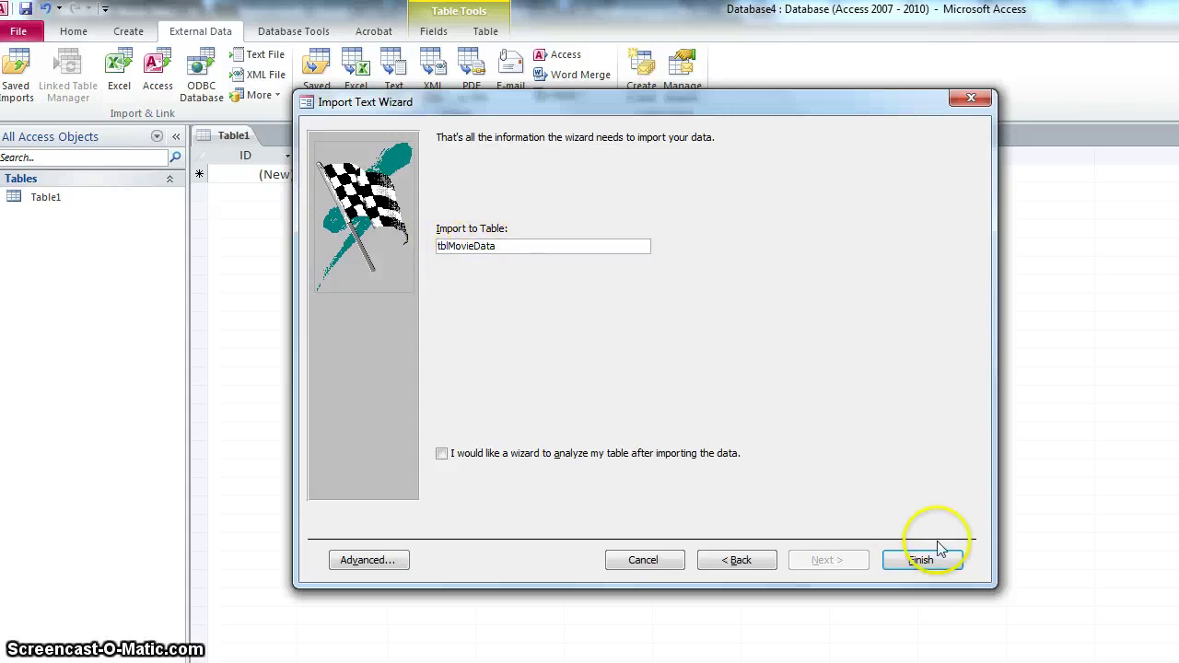
left_click(922, 560)
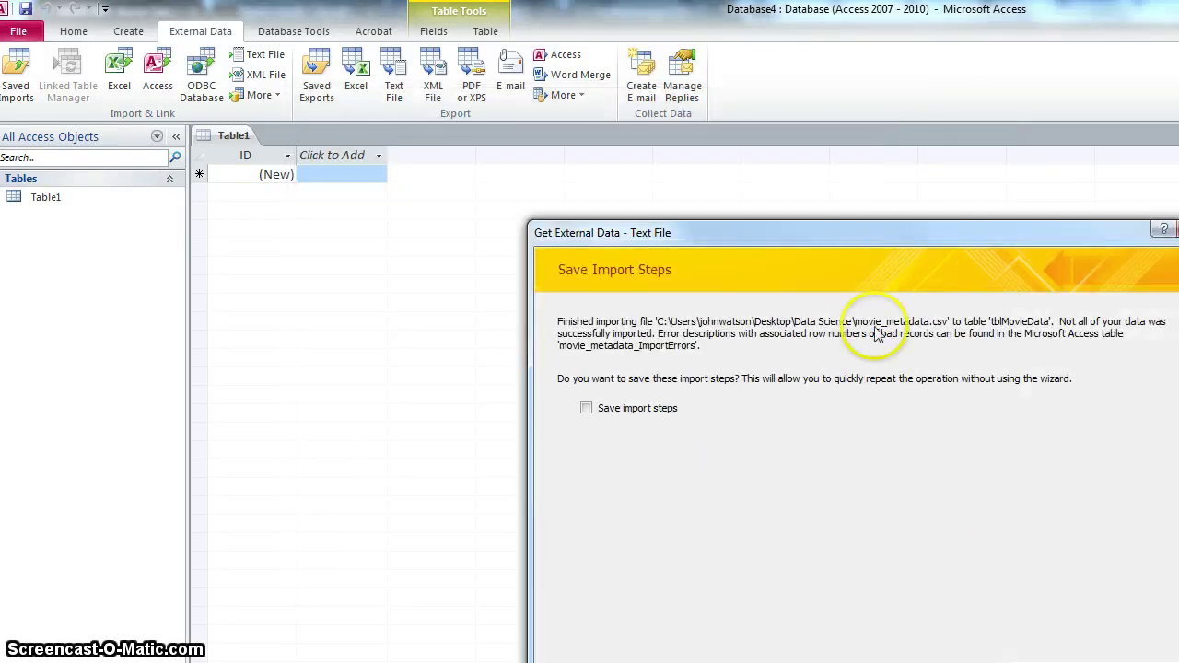
left_click_drag(872, 233, 704, 177)
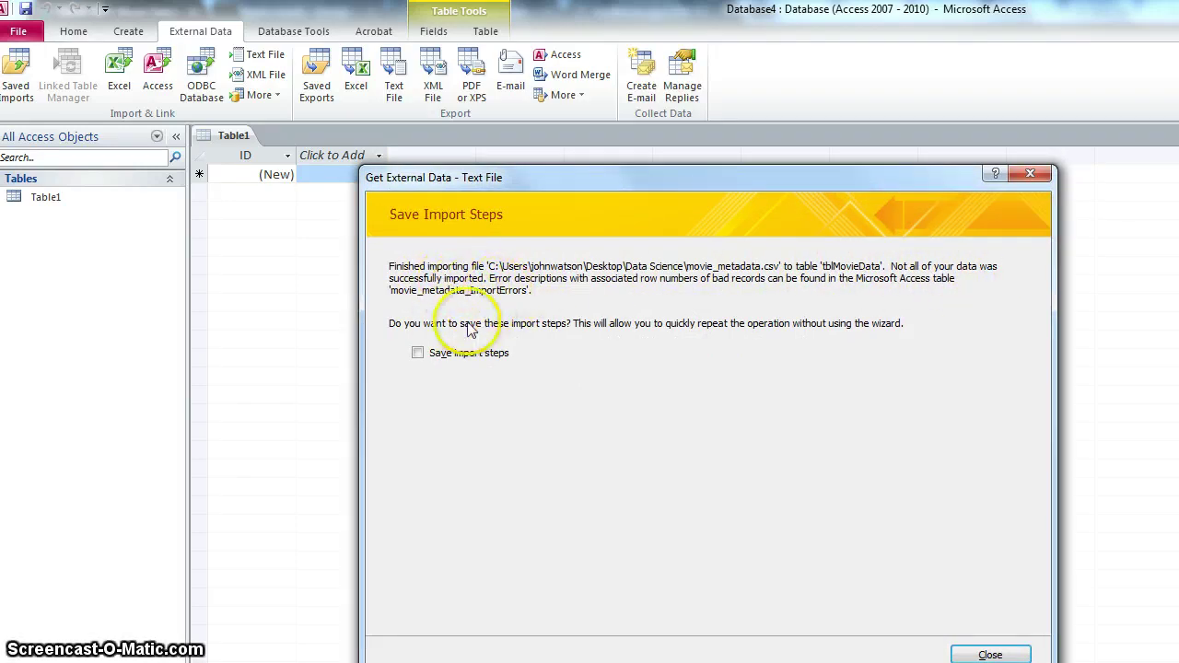
left_click(991, 655)
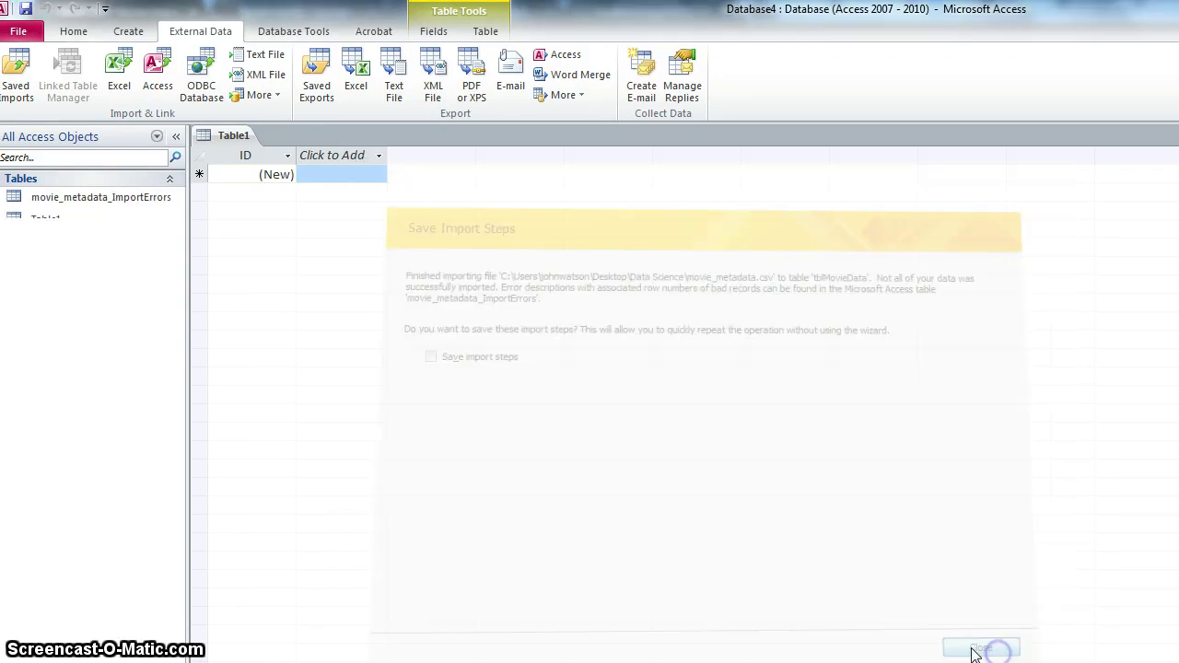
left_click(76, 246)
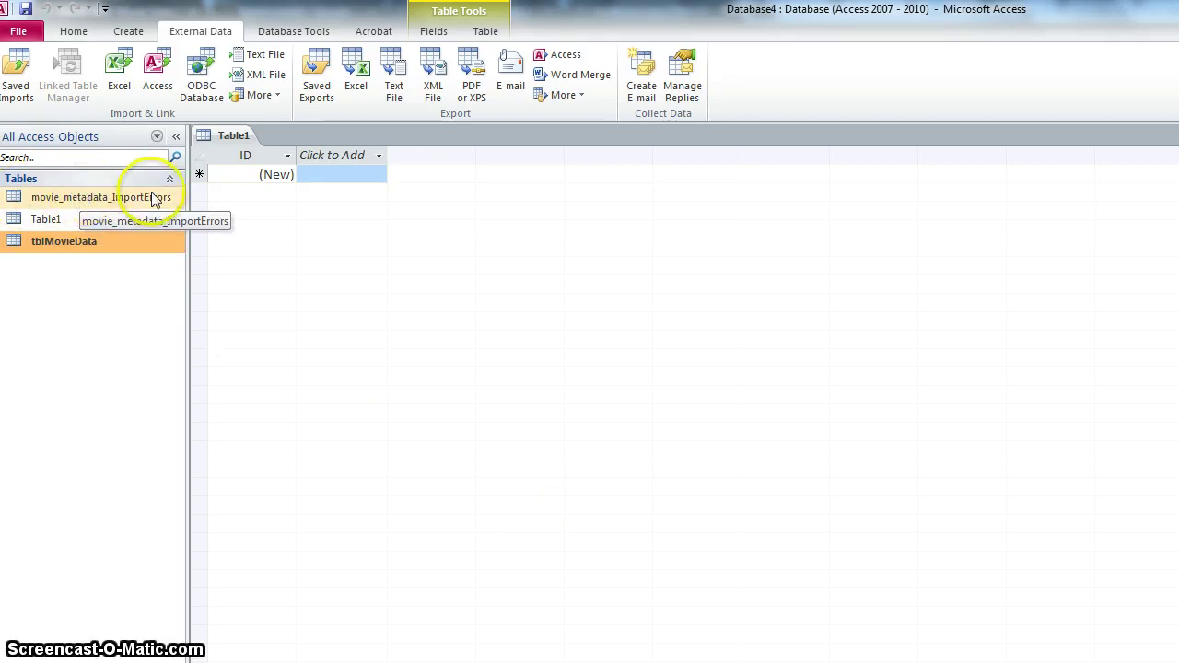
double_click(99, 199)
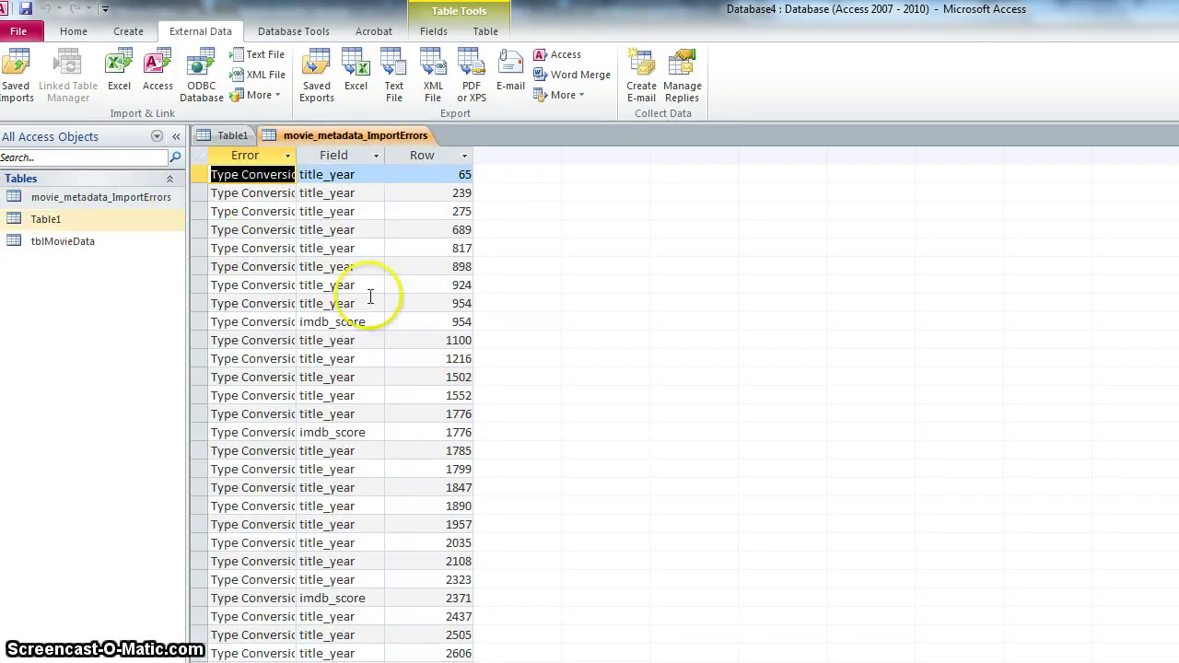
scroll(381, 409, "down", 11)
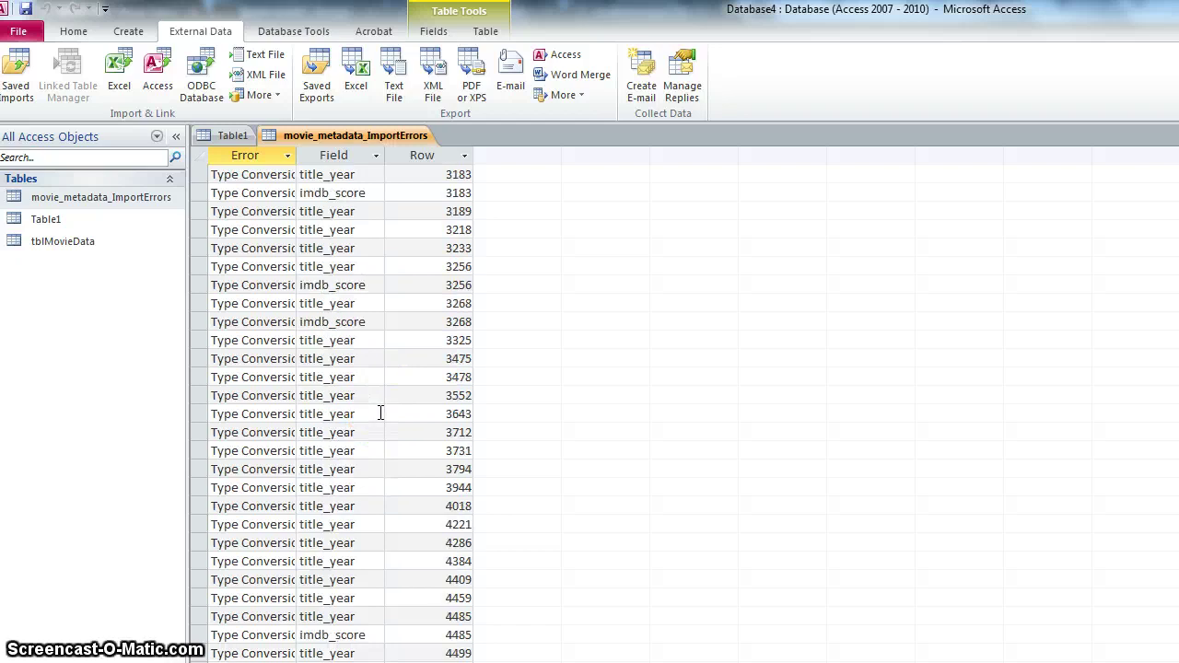
scroll(380, 413, "down", 7)
scroll(380, 413, "up", 9)
scroll(380, 413, "up", 10)
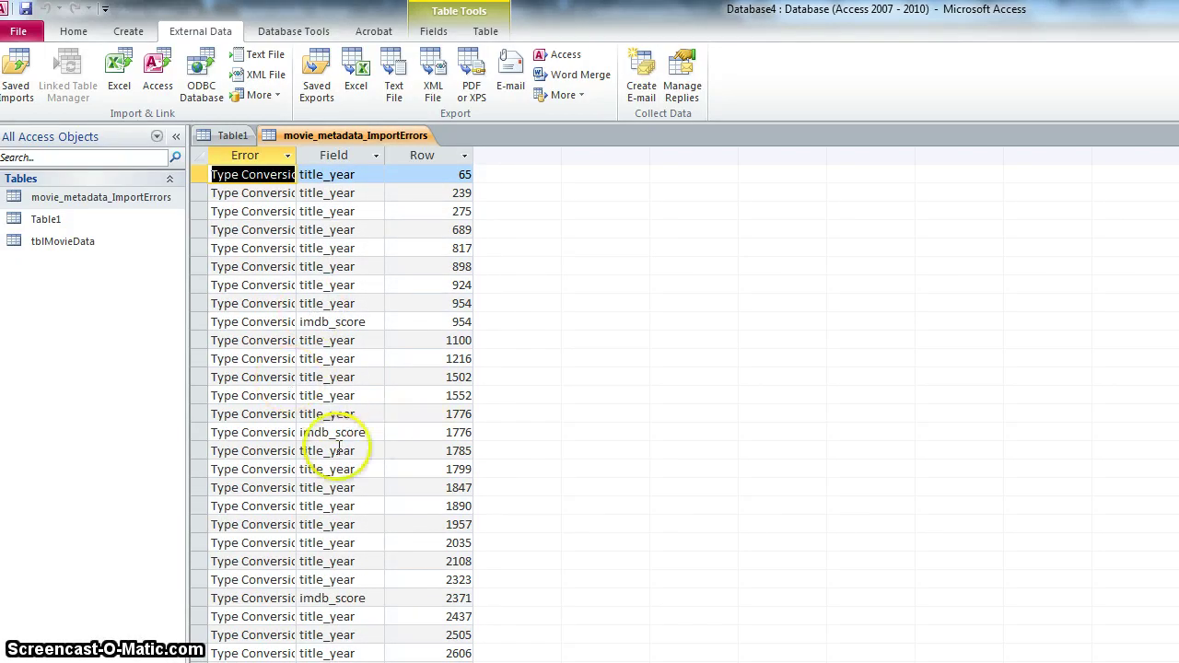
Step: Open tblMovieData in Datasheet view and select a Gore Verbinski director cell
double_click(63, 240)
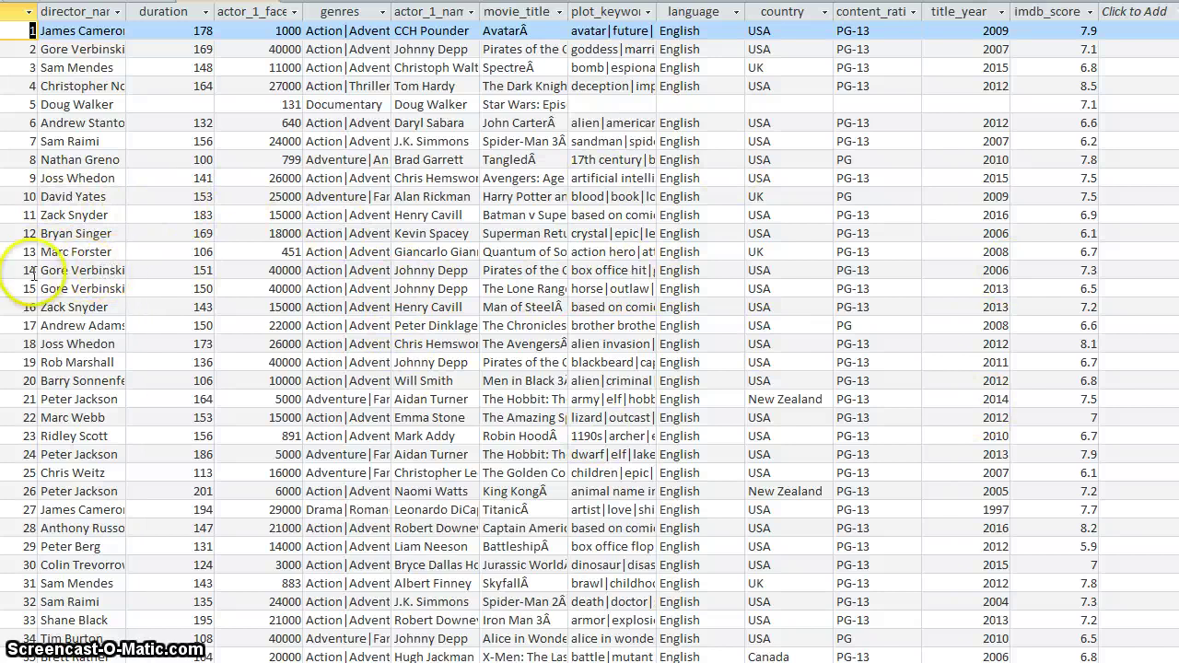
left_click(88, 269)
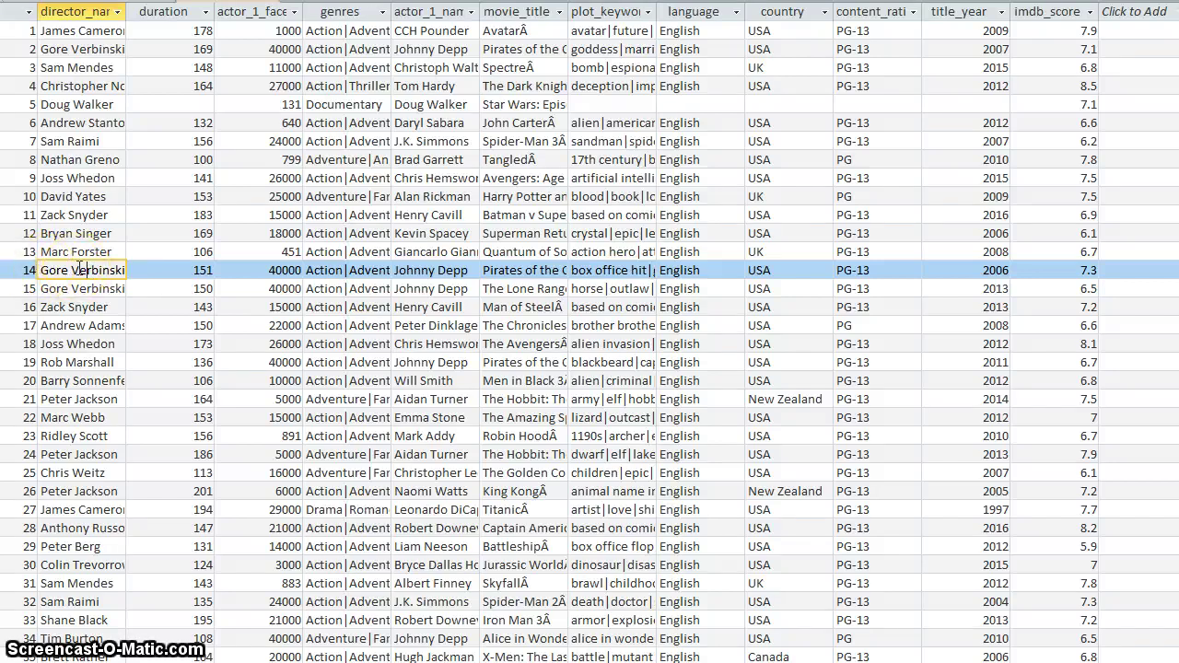
left_click(88, 270)
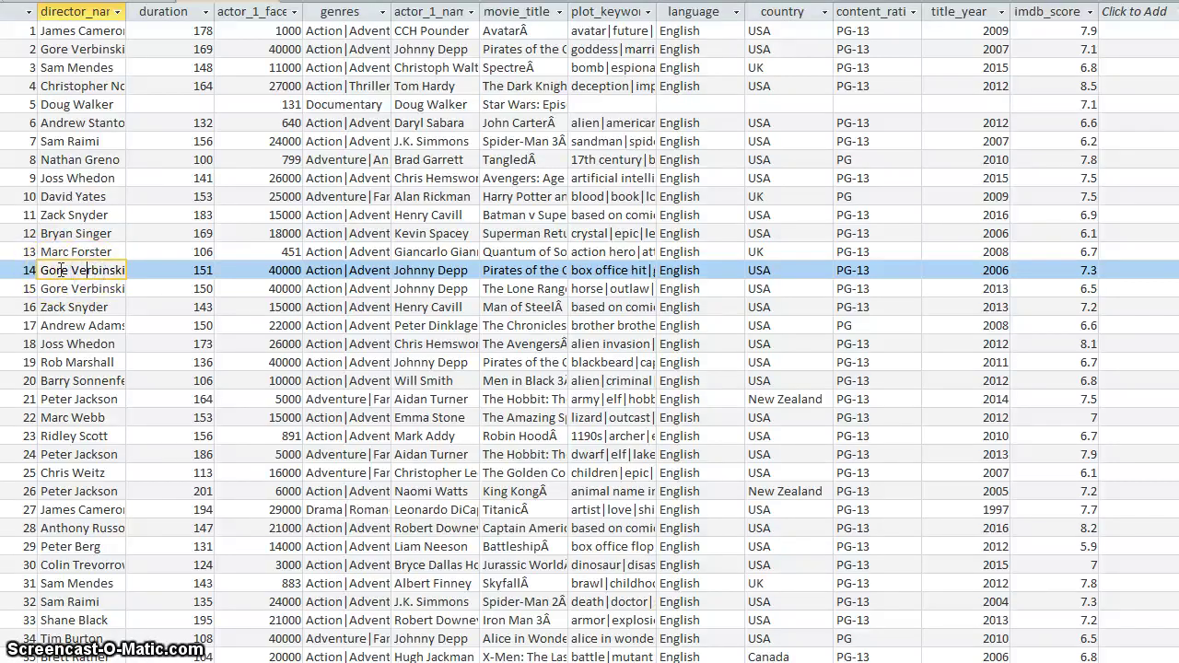
Step: Filter director_name to equal "Gore Verbinski" and widen the movie_title column
right_click(78, 272)
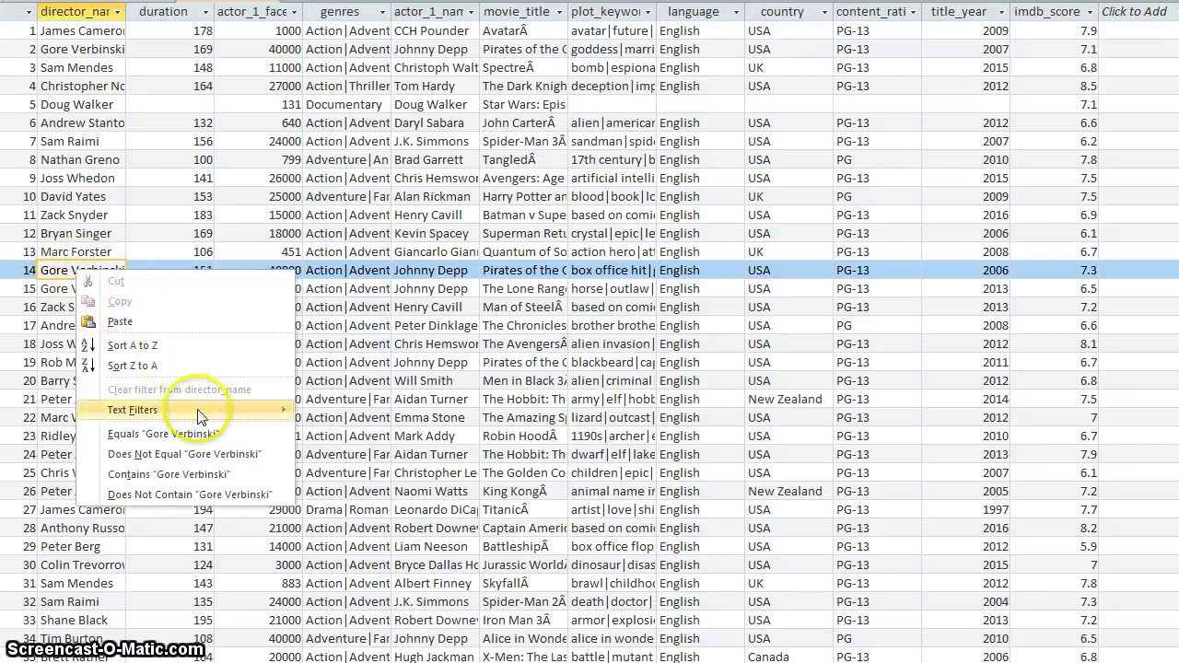
mouse_move(143, 415)
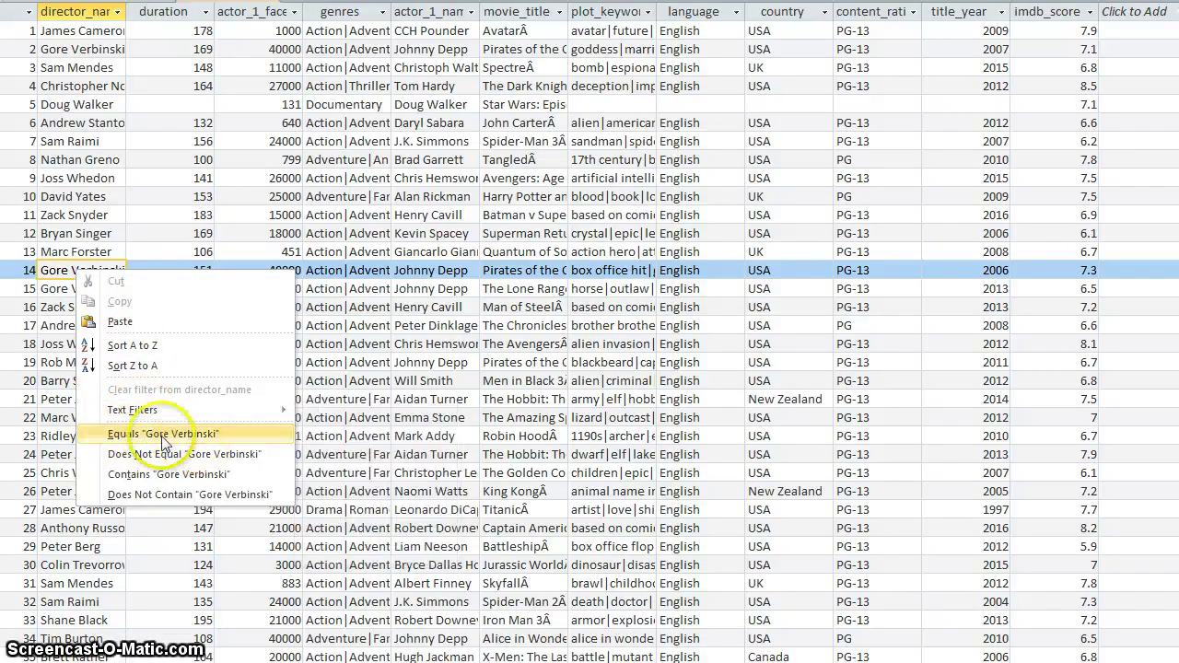
left_click_drag(154, 496, 177, 457)
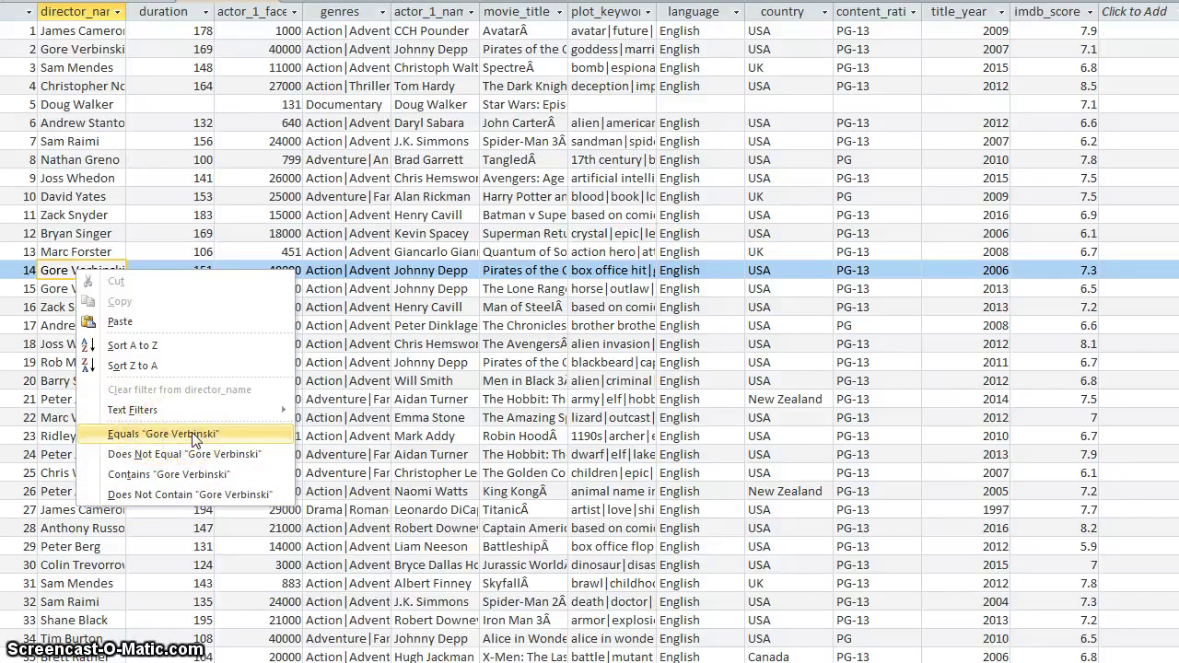
left_click(193, 438)
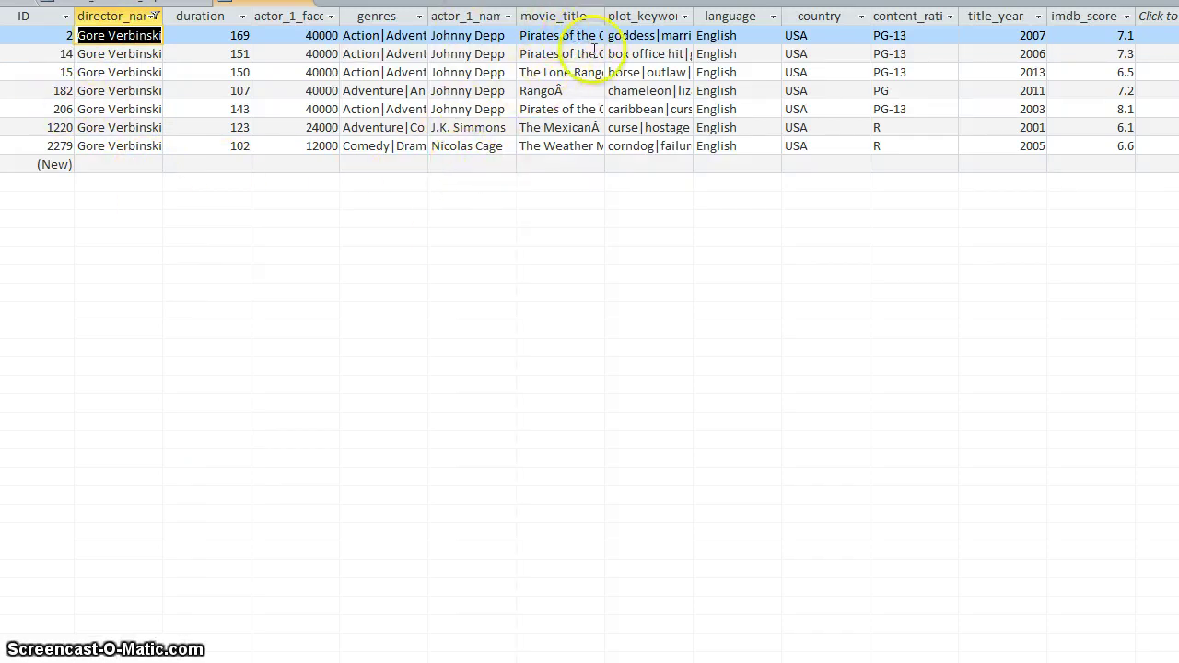
left_click_drag(604, 15, 712, 16)
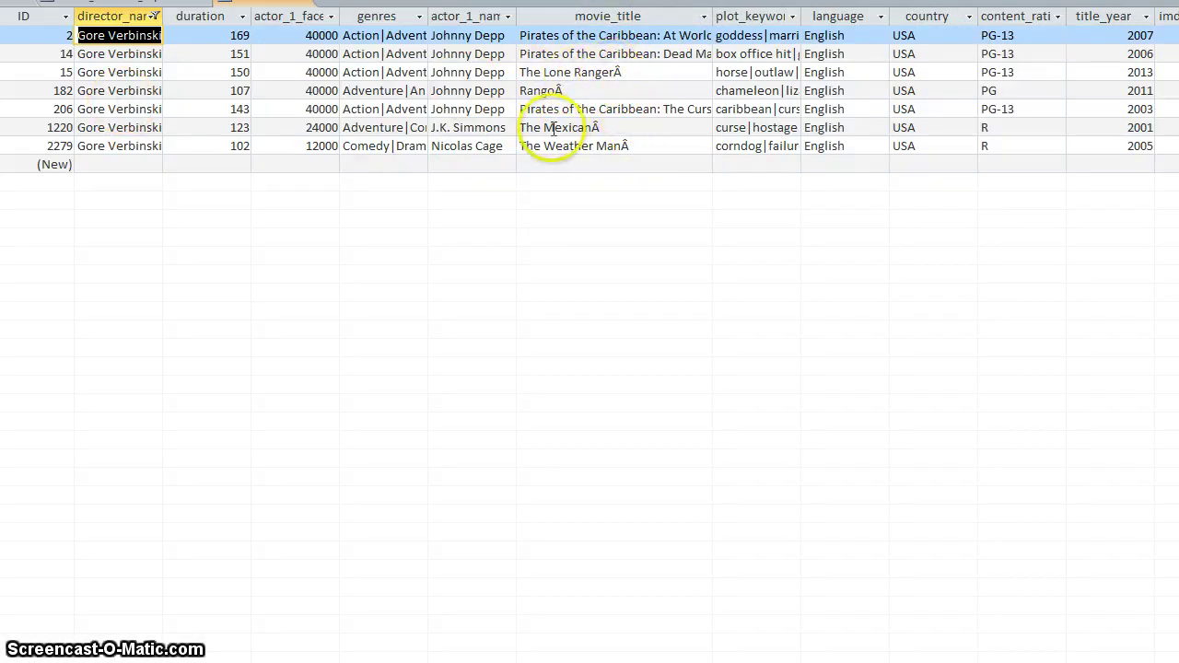
Step: Clear the director filter, then filter duration to values greater than 120
right_click(122, 57)
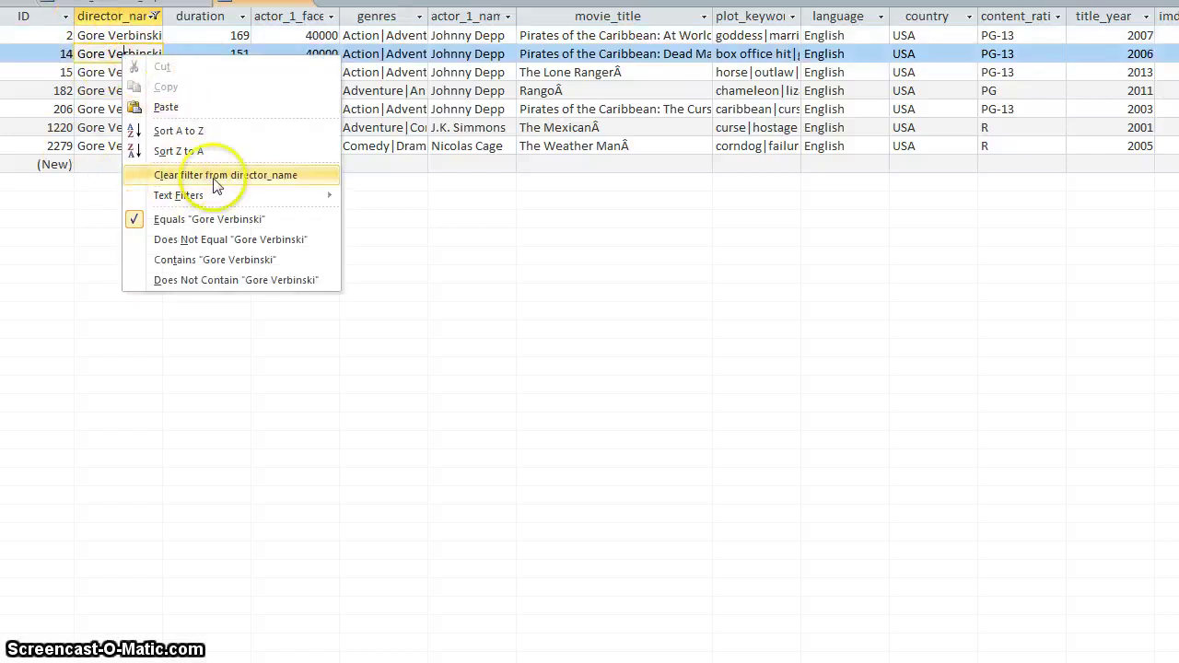
left_click(220, 177)
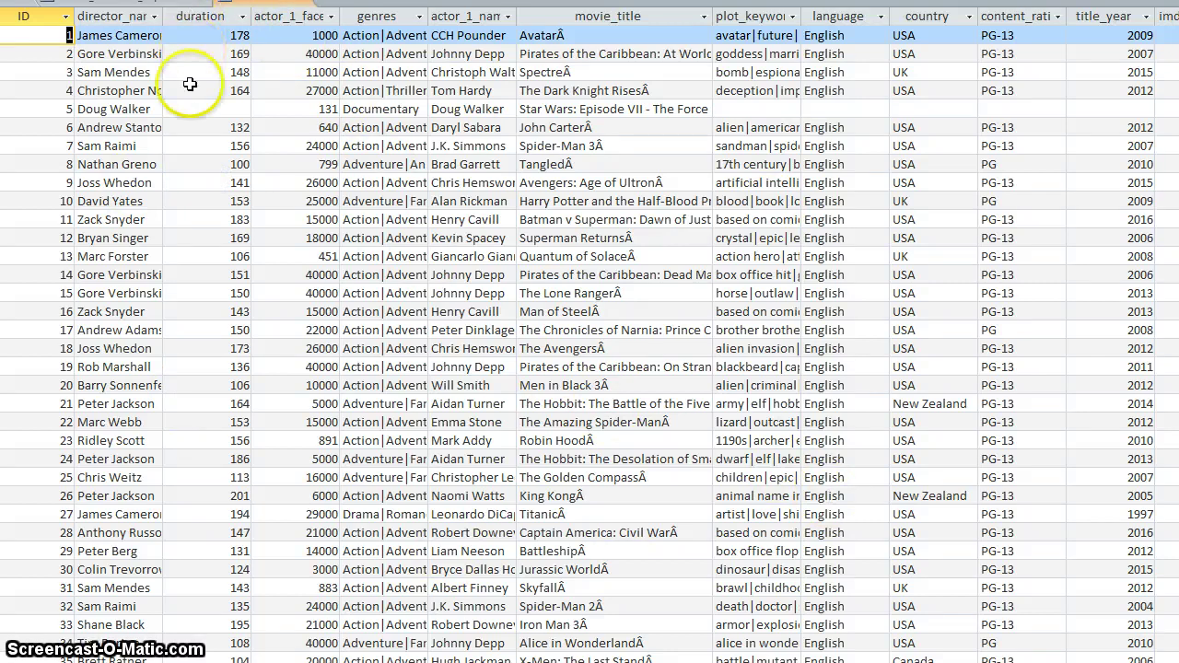
left_click(215, 256)
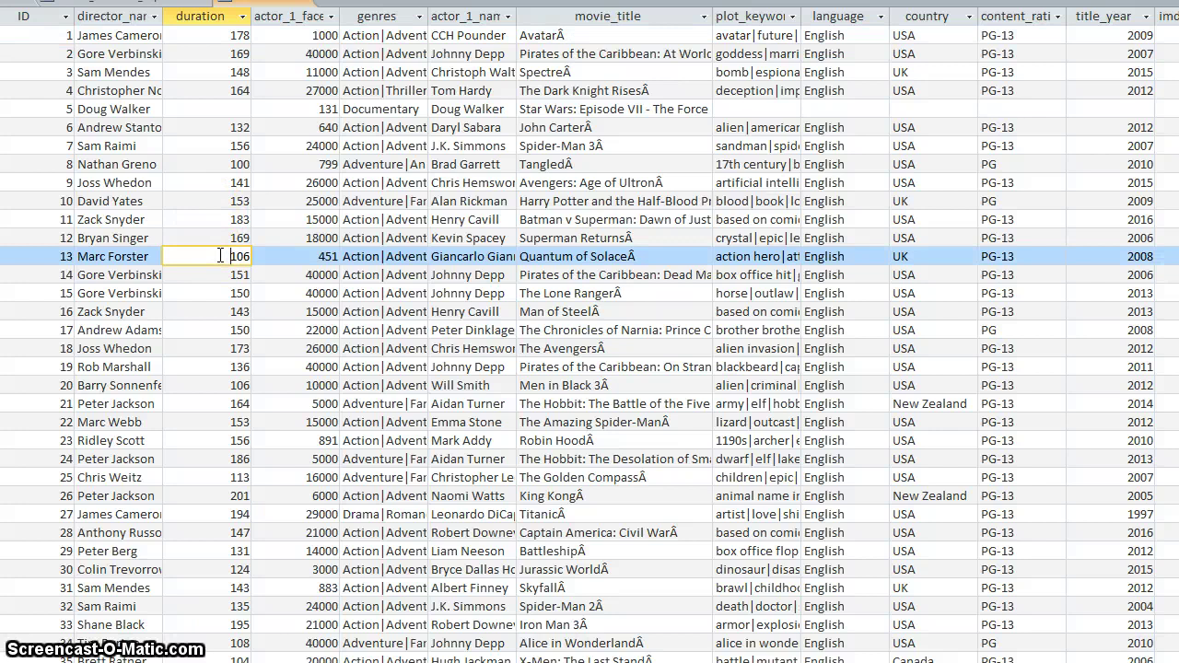
right_click(219, 256)
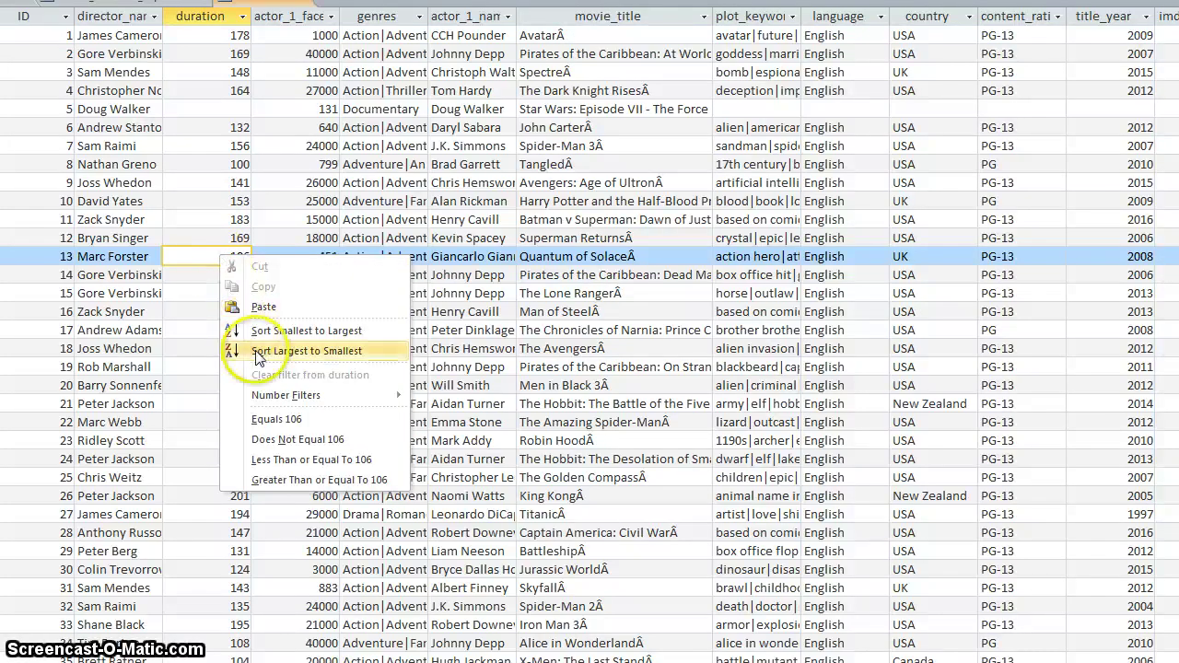
left_click(329, 396)
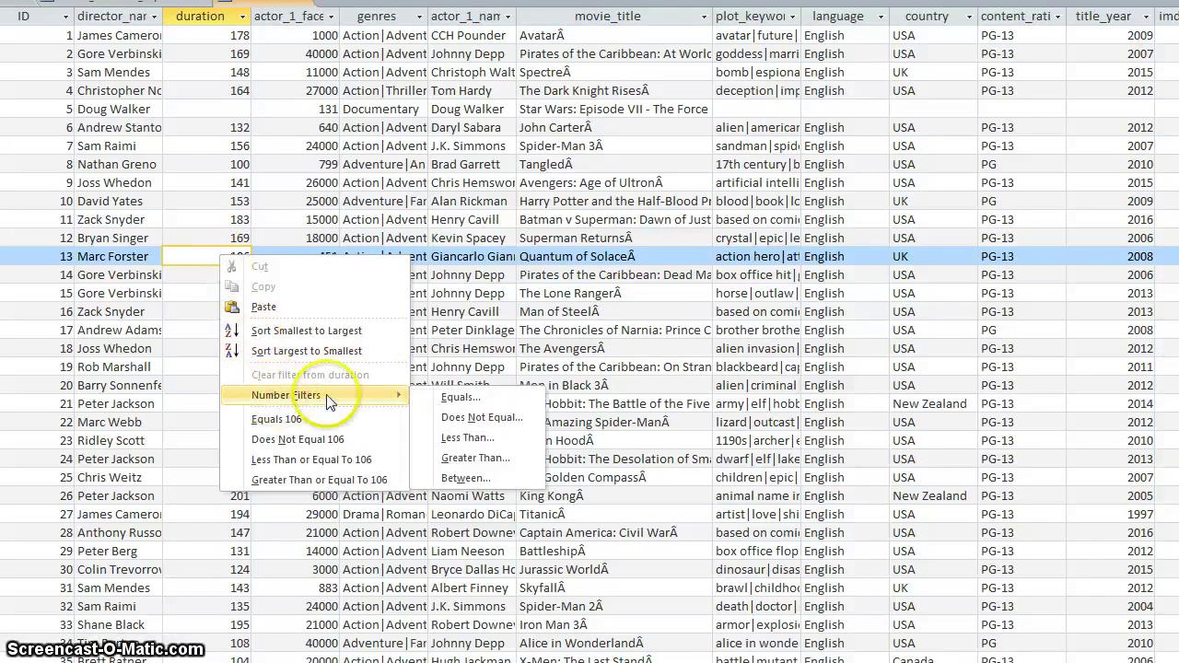
left_click(475, 458)
type("12")
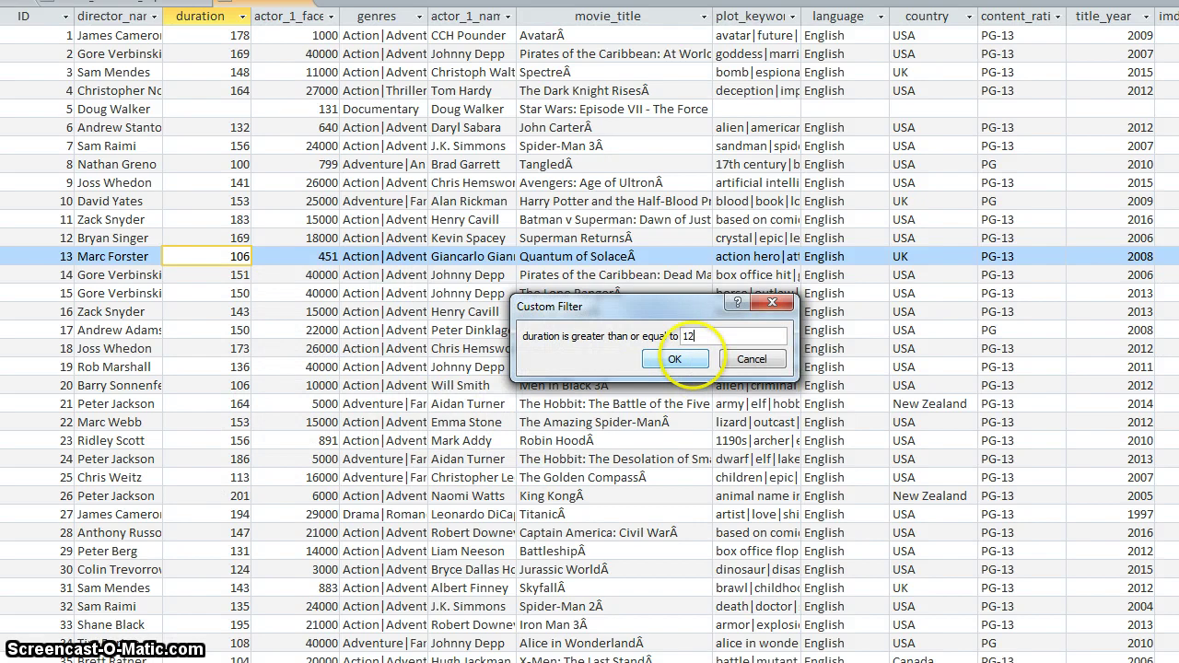
type("0")
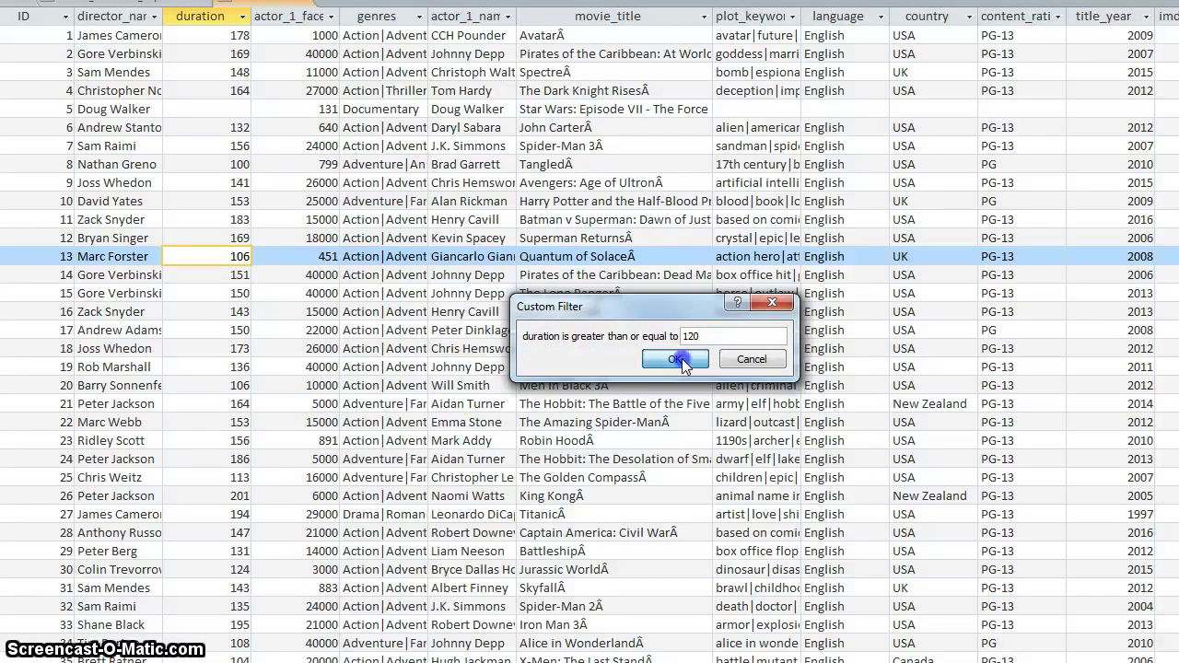
left_click(680, 360)
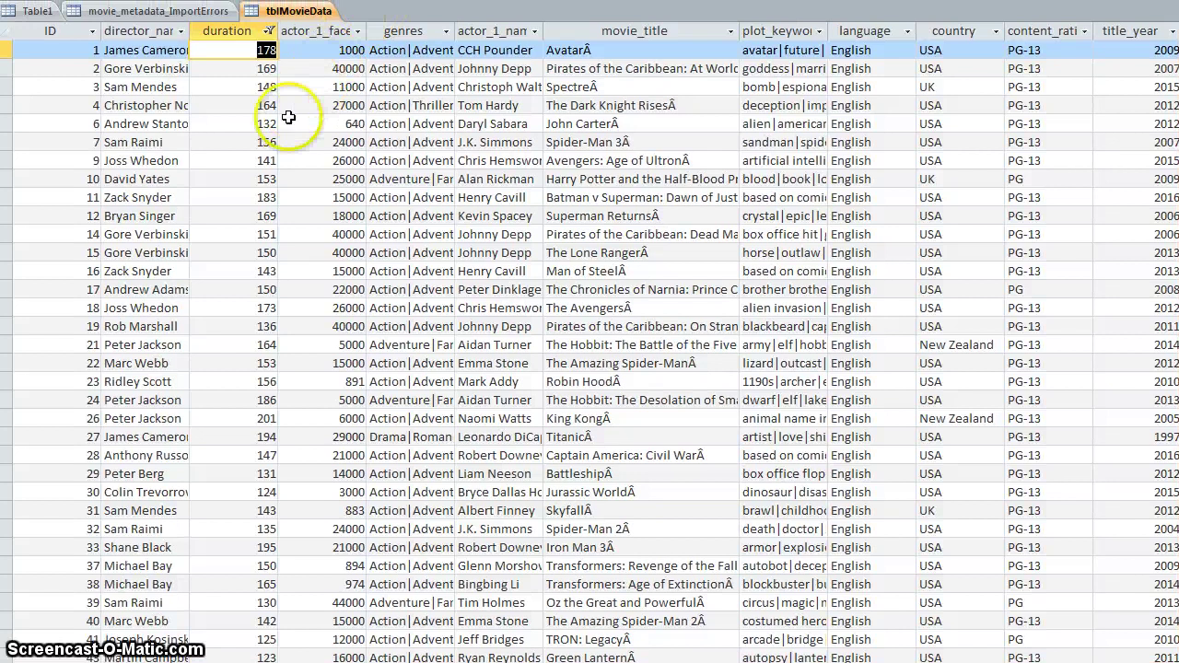
Step: Clear the filter from the duration column so all movies show again
right_click(266, 123)
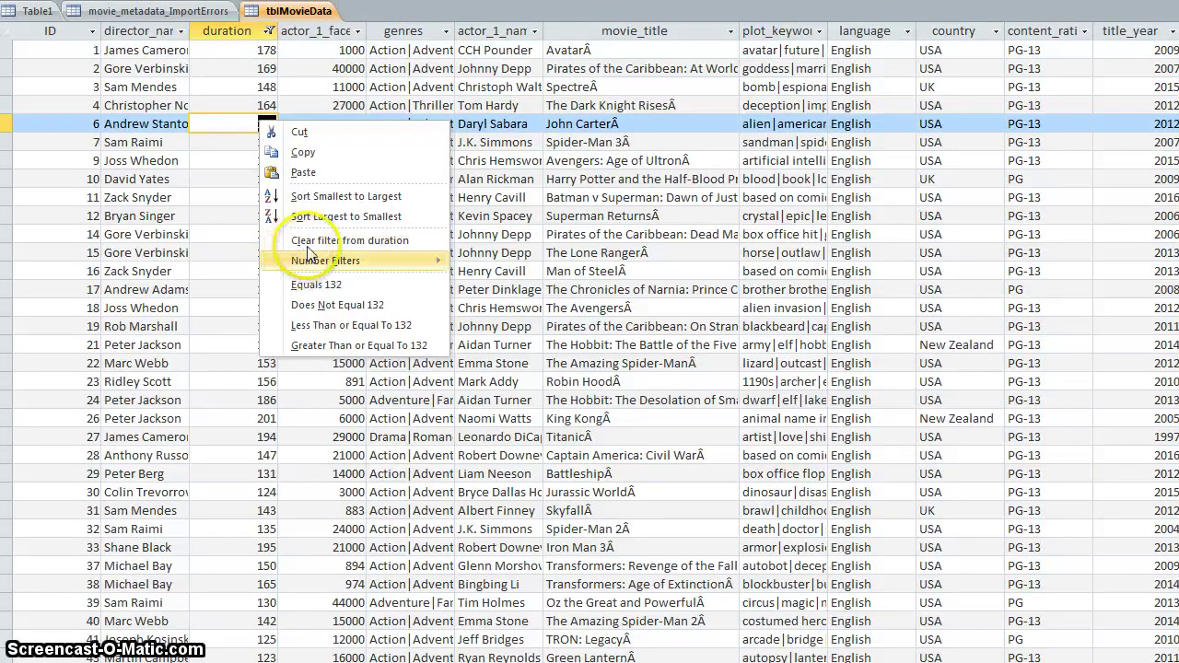
left_click(341, 241)
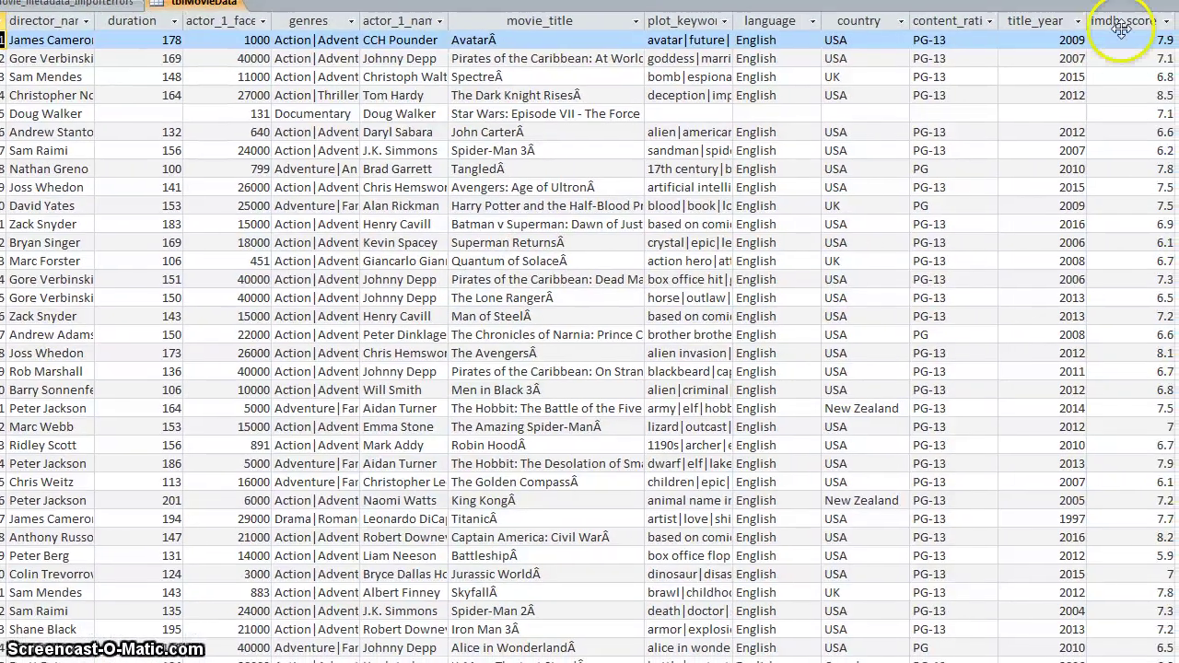
Step: Apply a Between filter on title_year from 2014 to 2016
right_click(1068, 224)
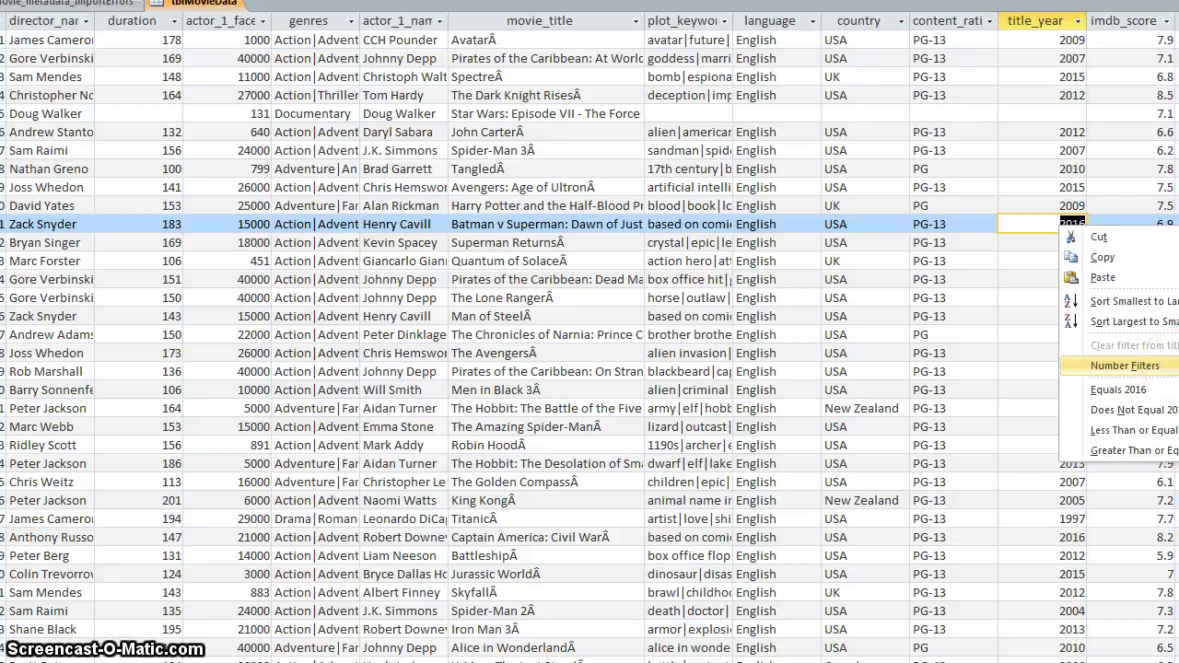
key("Escape")
right_click(909, 214)
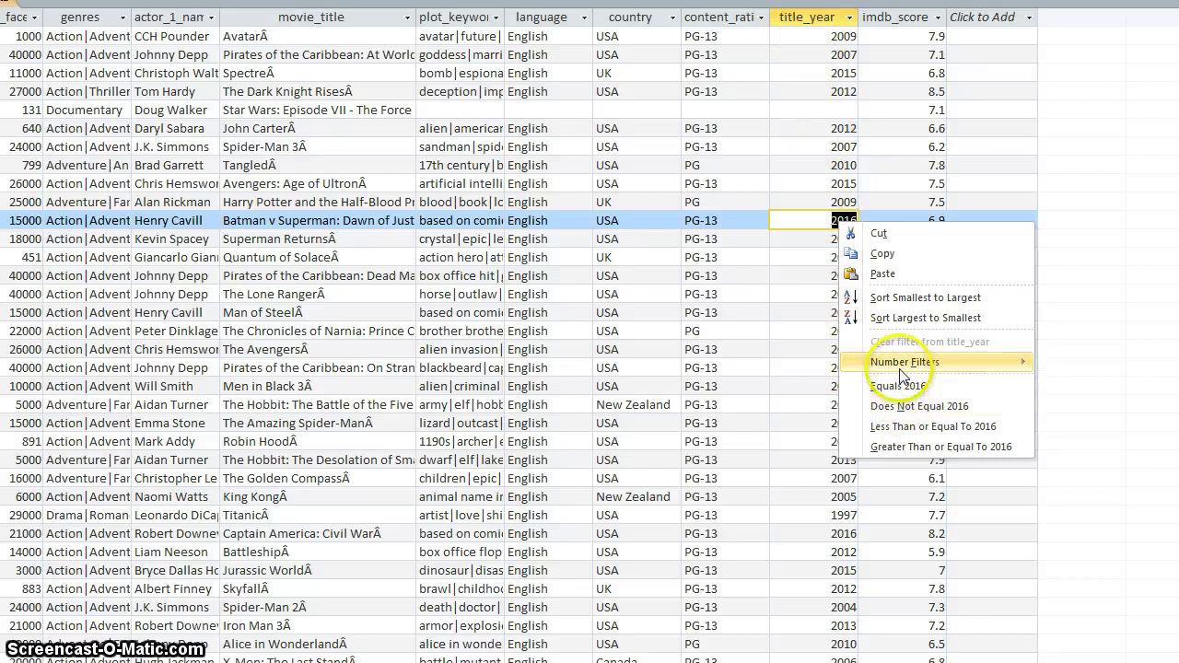
mouse_move(902, 368)
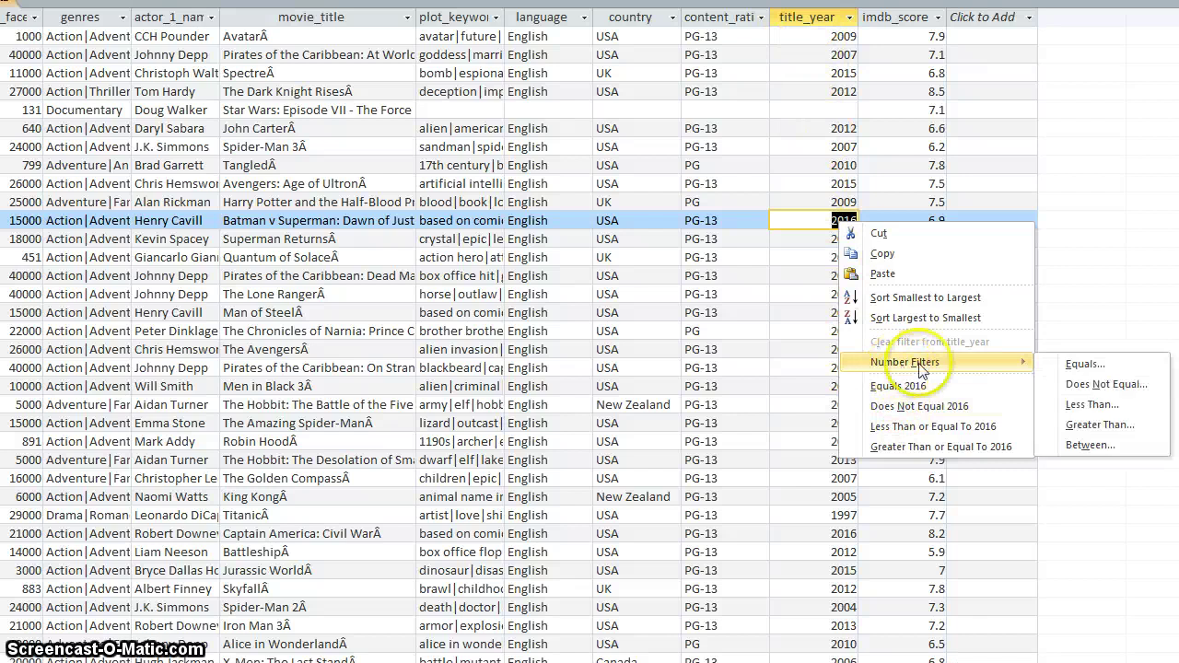
left_click(1089, 447)
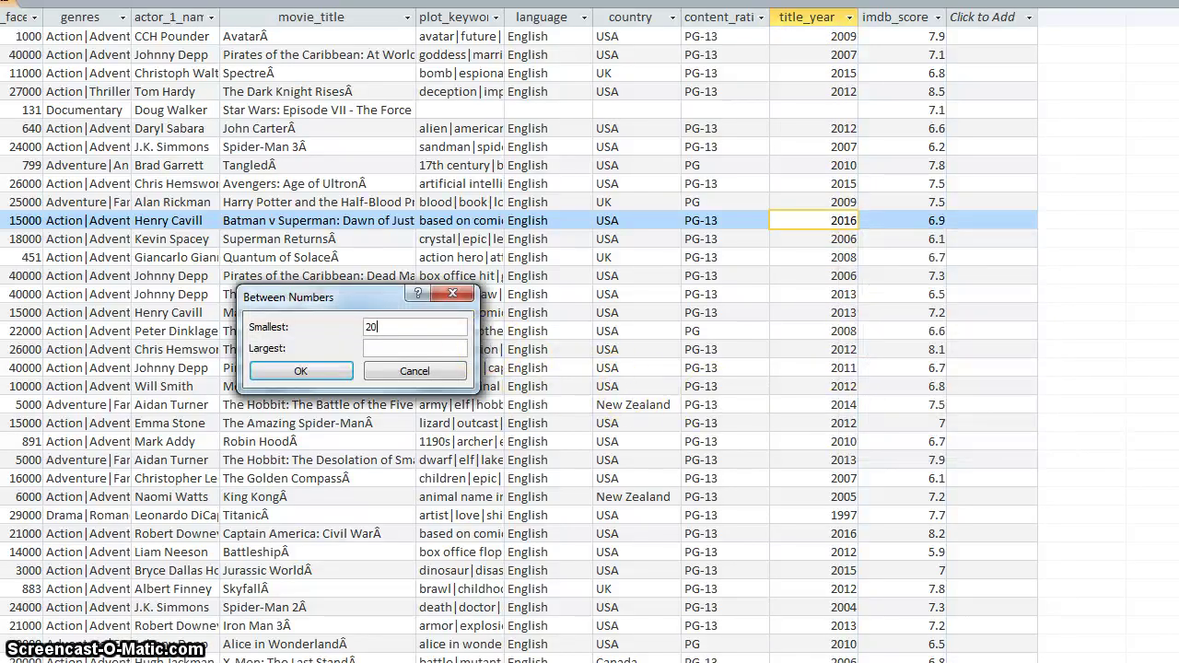
type("2014")
type("2016")
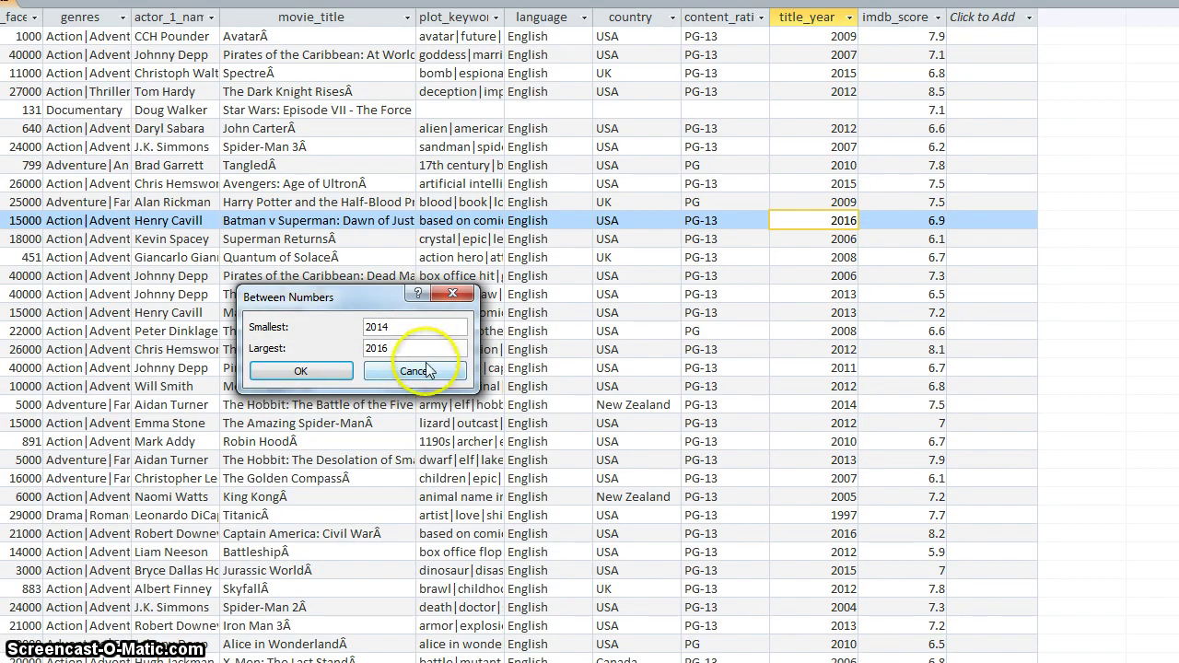
left_click(303, 371)
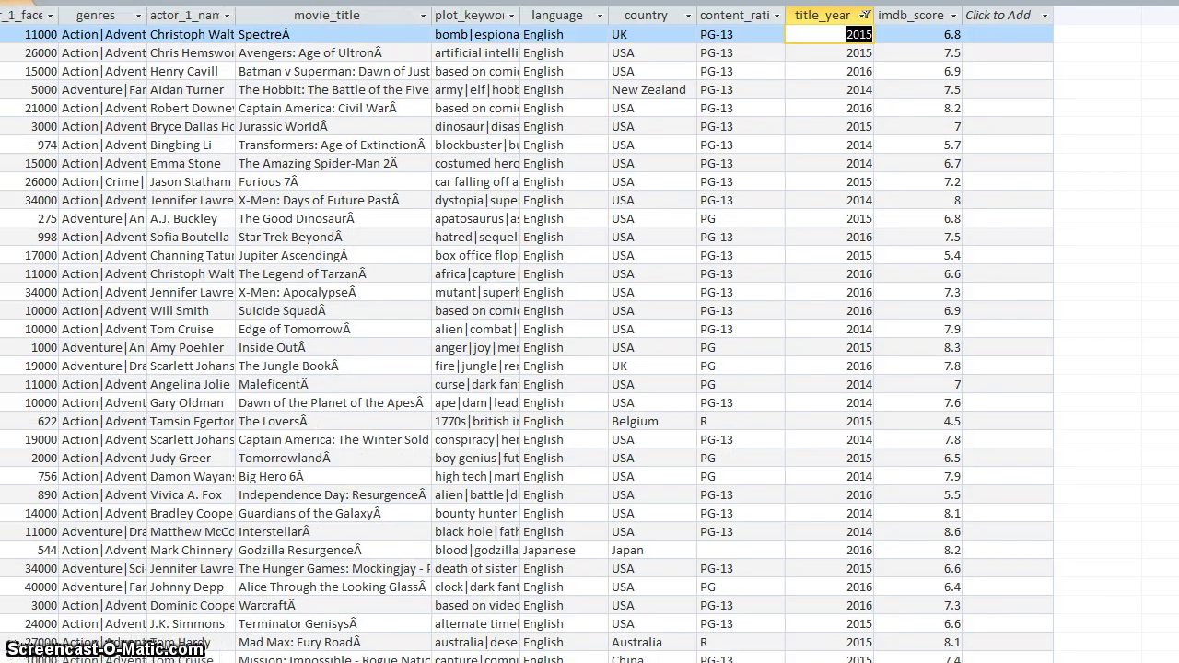